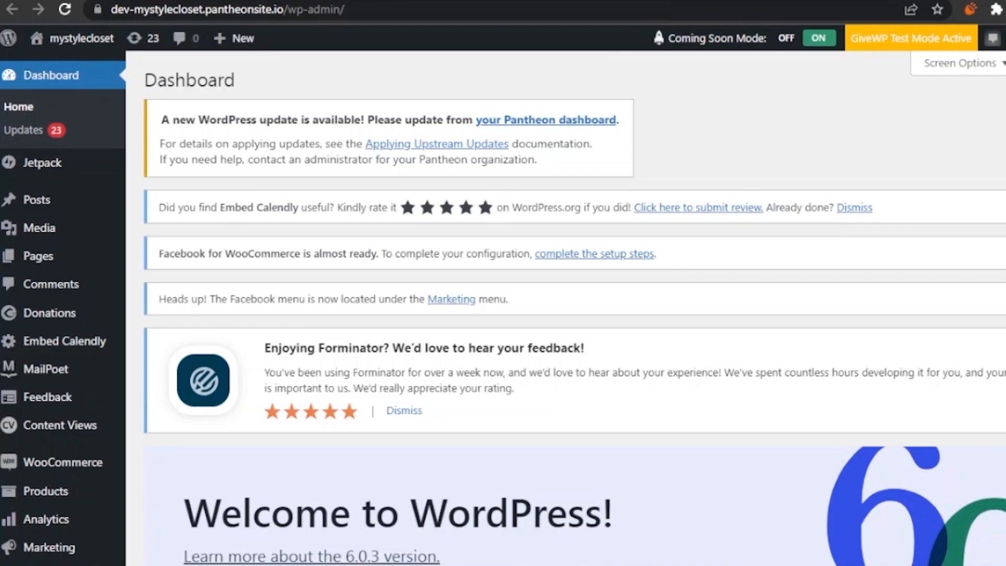
- Search Plugins > Add New for 'forminator' and confirm the Forminator card shows Active
scroll(574, 309, down, 6)
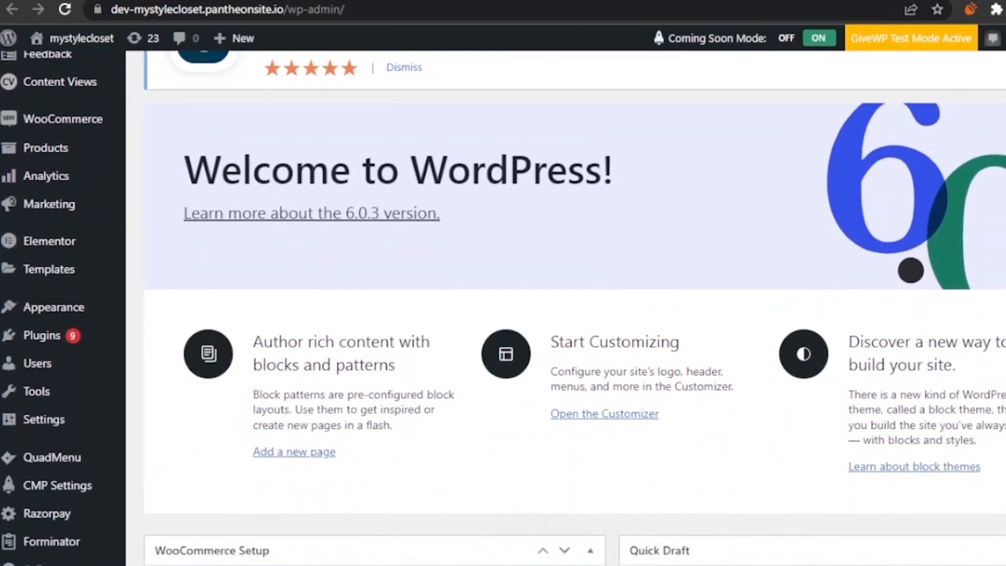
scroll(574, 309, down, 2)
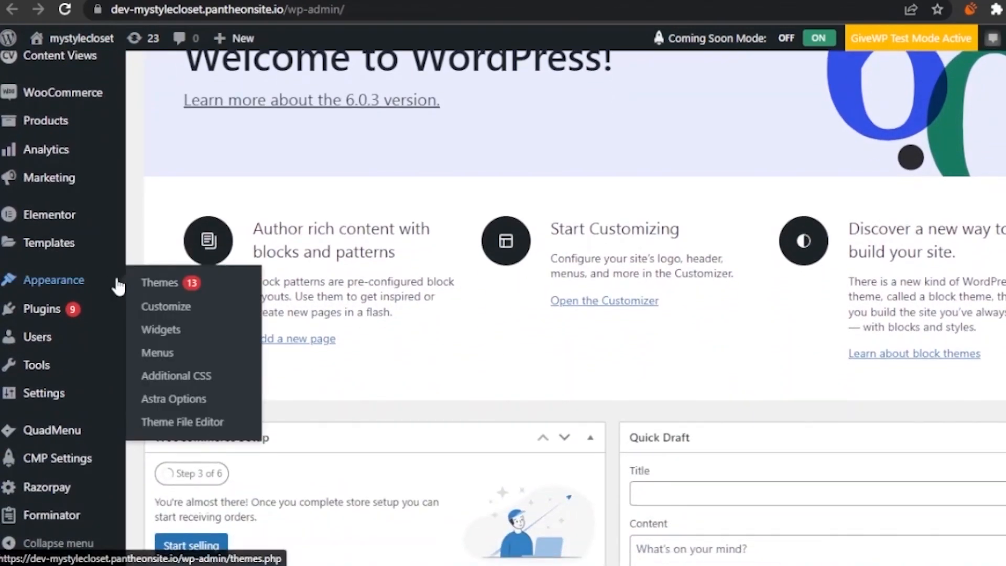
mouse_move(45, 321)
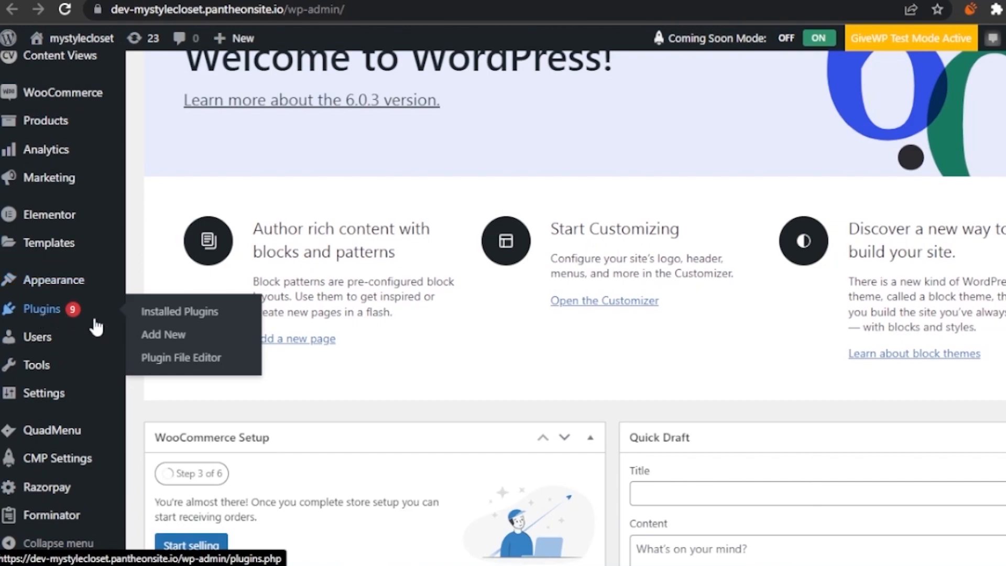
click(193, 348)
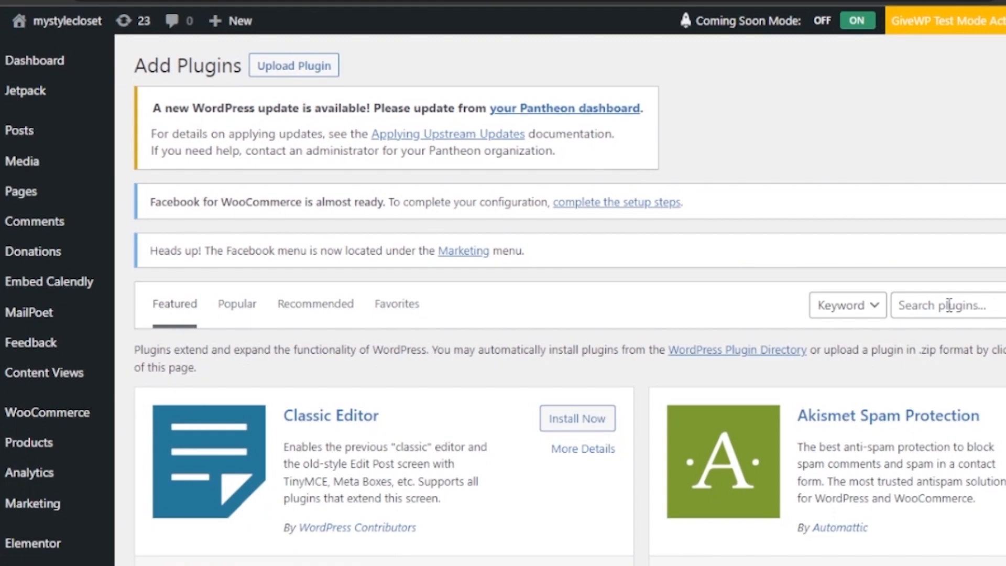
click(950, 306)
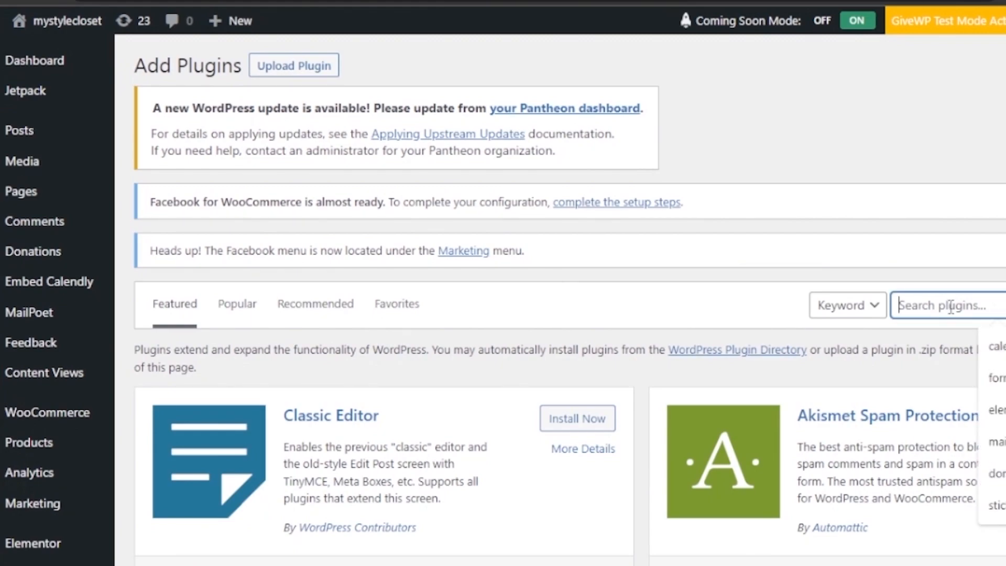
key(Down)
key(Down)
key(Return)
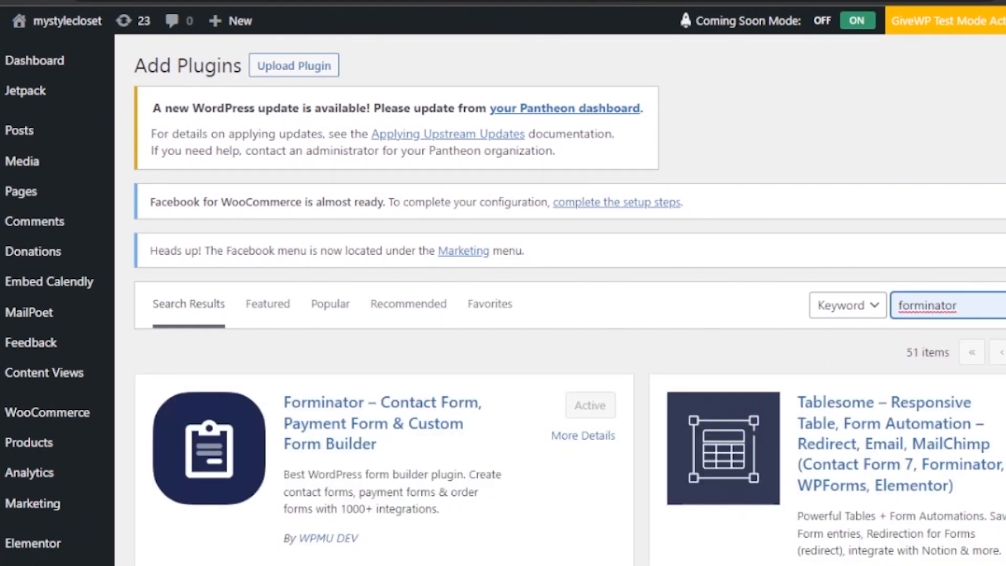
scroll(570, 304, down, 4)
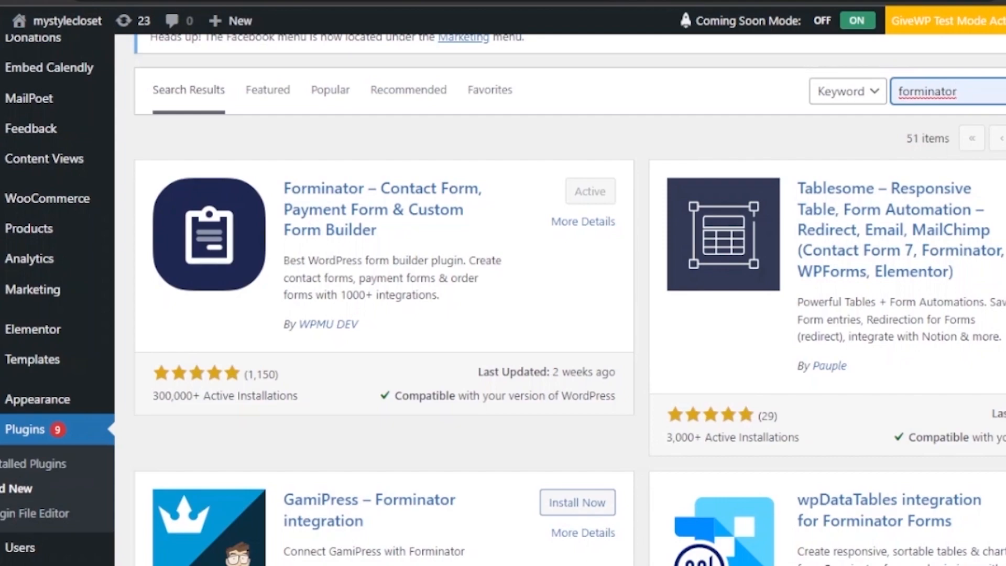
scroll(560, 300, up, 4)
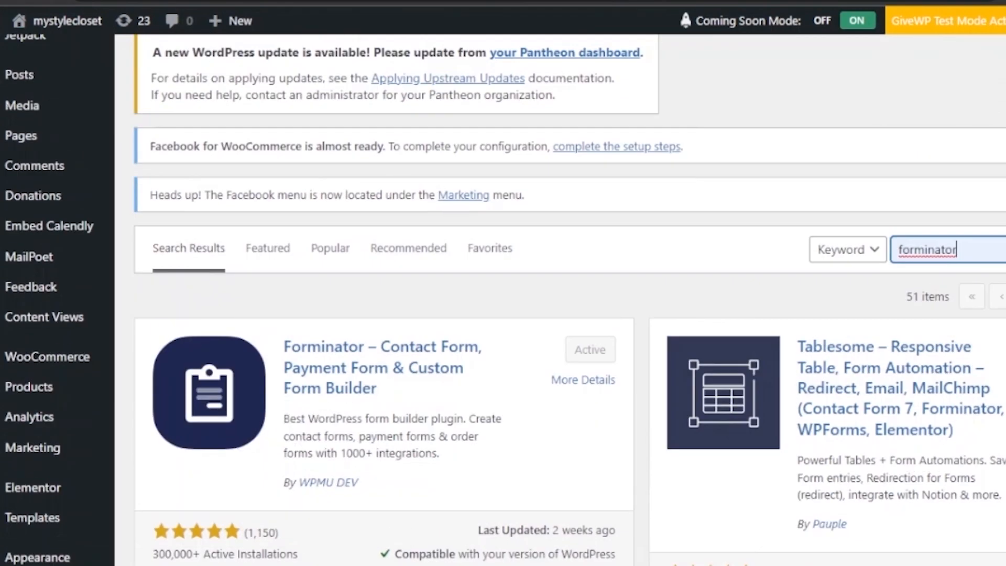
scroll(560, 300, down, 3)
scroll(337, 352, down, 6)
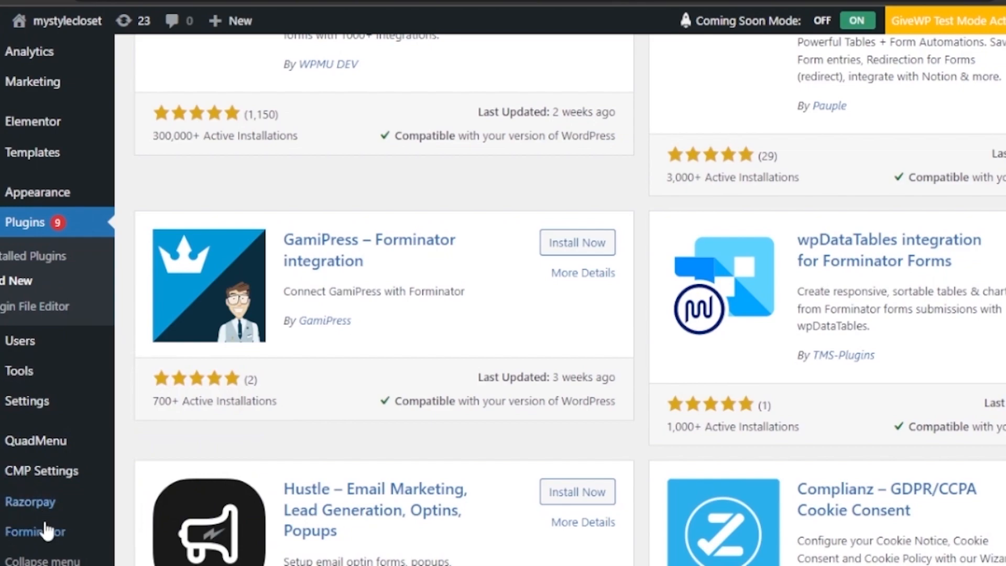
- Open the Forminator Dashboard and scroll to the Forms panel listing User Registration and test form
mouse_move(49, 535)
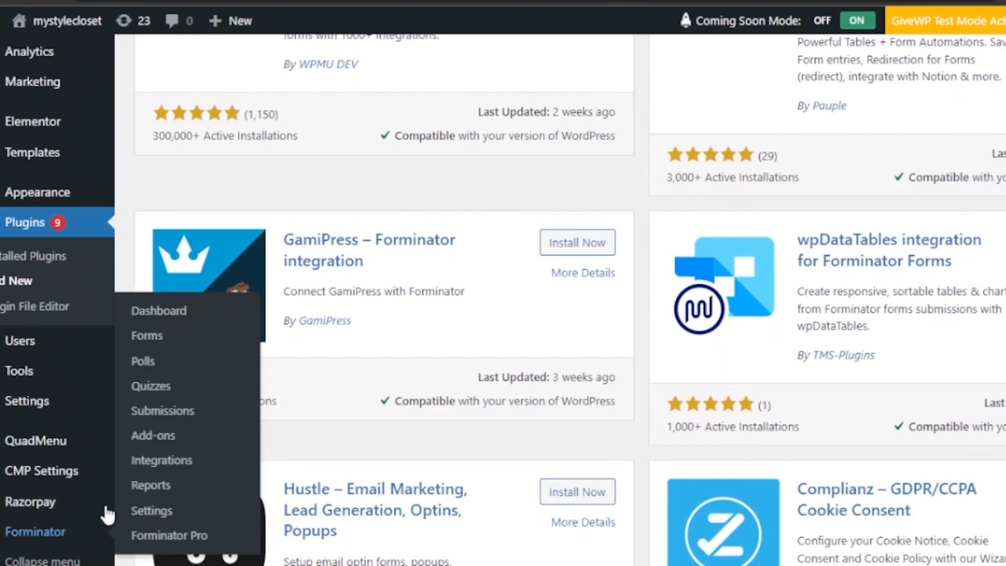
click(162, 312)
scroll(573, 300, down, 7)
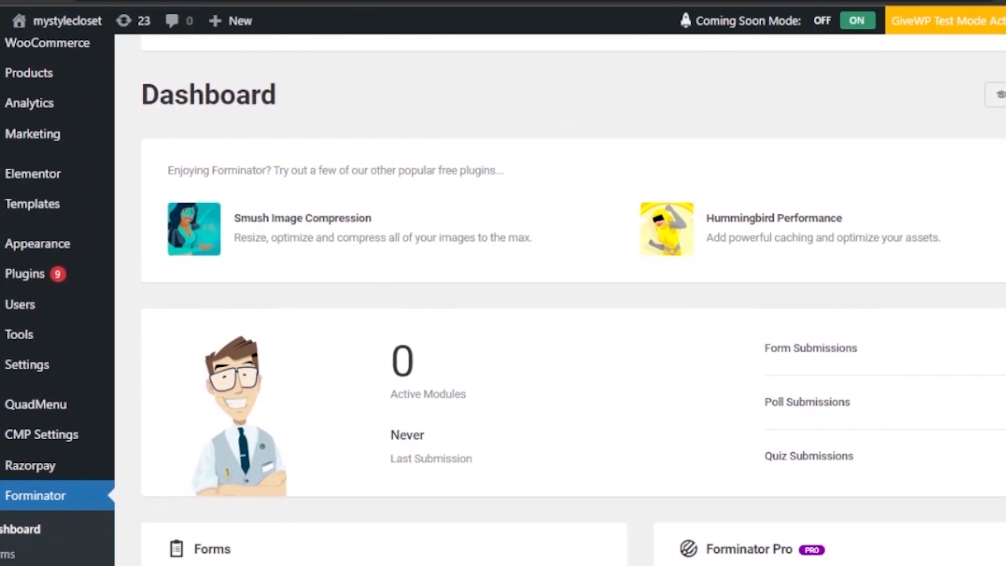
scroll(574, 299, down, 5)
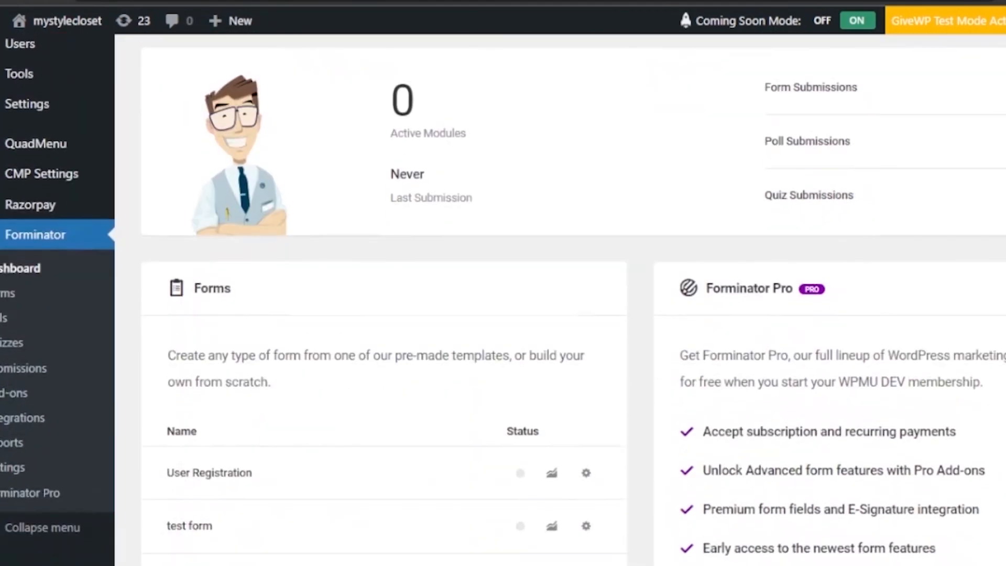
scroll(574, 299, up, 4)
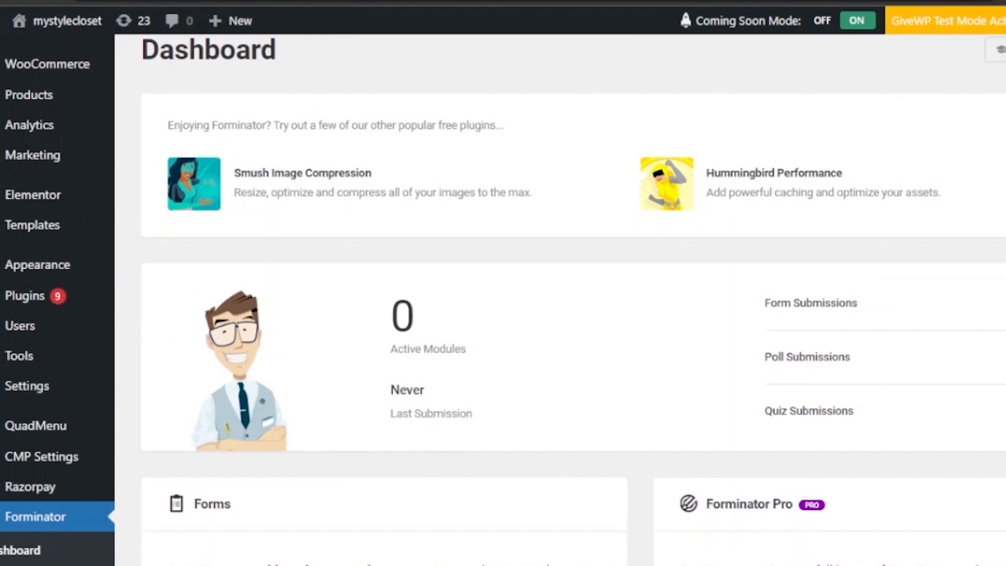
key(super+c)
scroll(682, 309, down, 7)
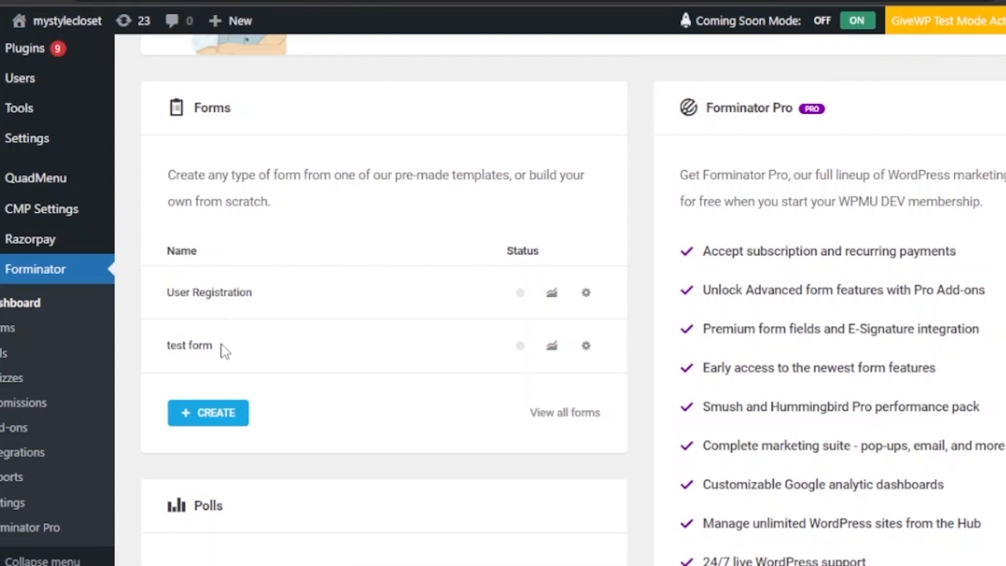
- Start a form from the Registration template, rename it 'test Registration', and create it
click(230, 417)
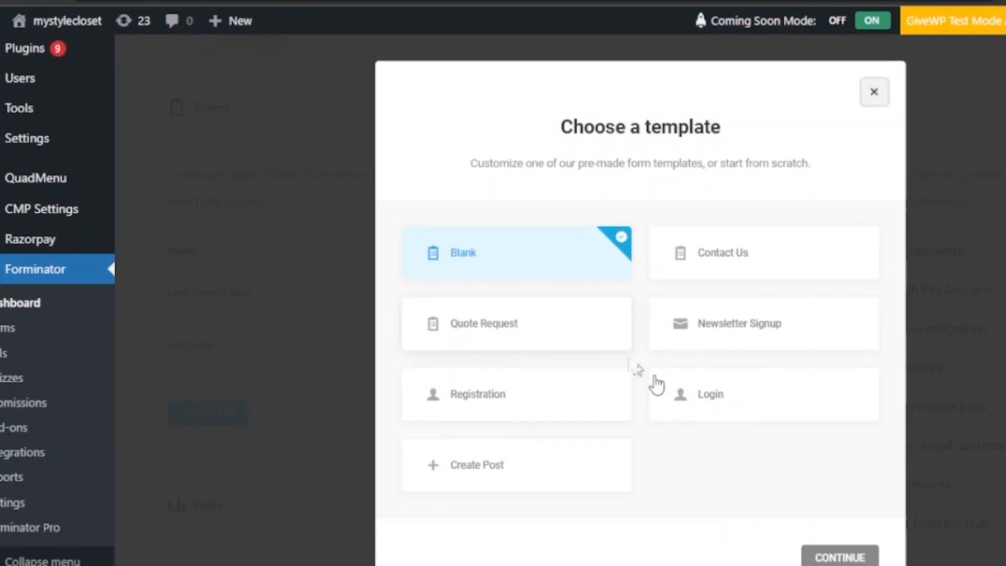
click(586, 403)
click(837, 555)
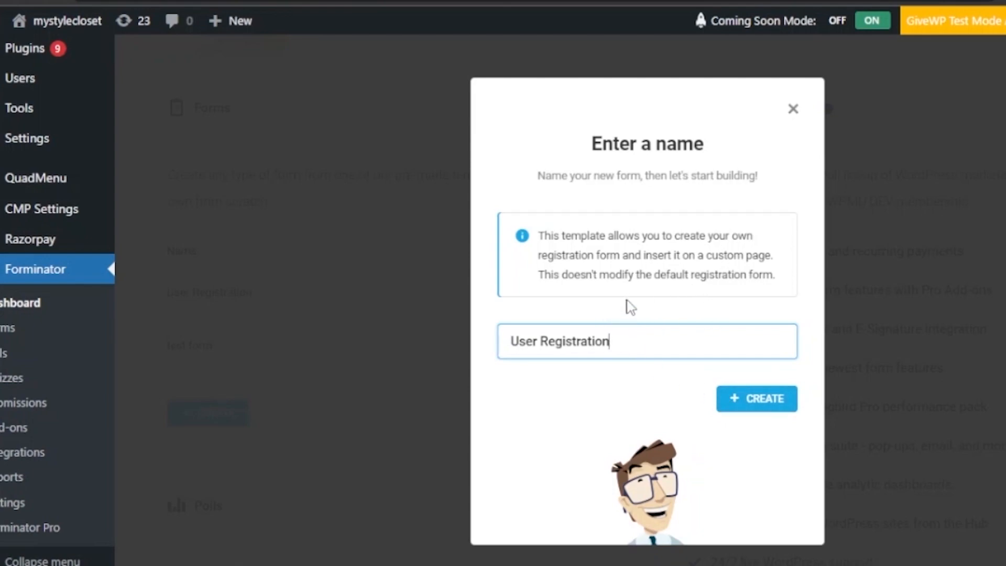
click(544, 346)
key(BackSpace)
key(BackSpace)
key(BackSpace)
key(BackSpace)
key(BackSpace)
text(test)
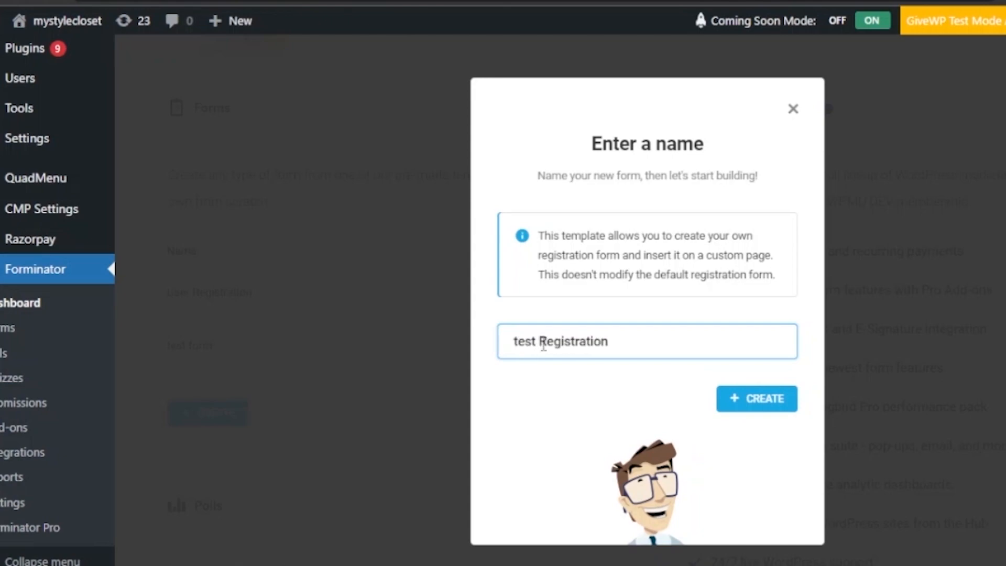
click(773, 402)
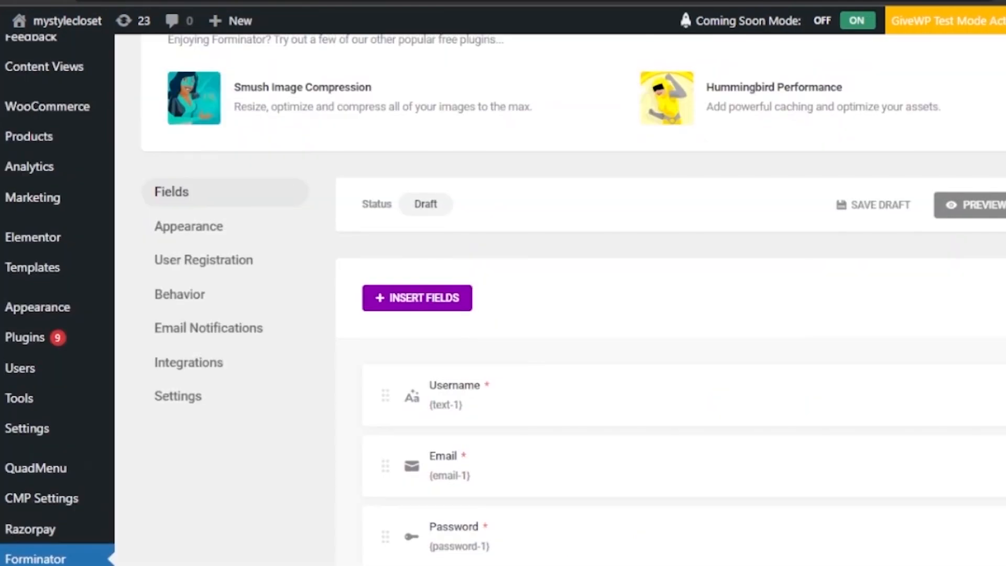
- Open the Insert Fields list and select a Phone field
scroll(559, 300, down, 3)
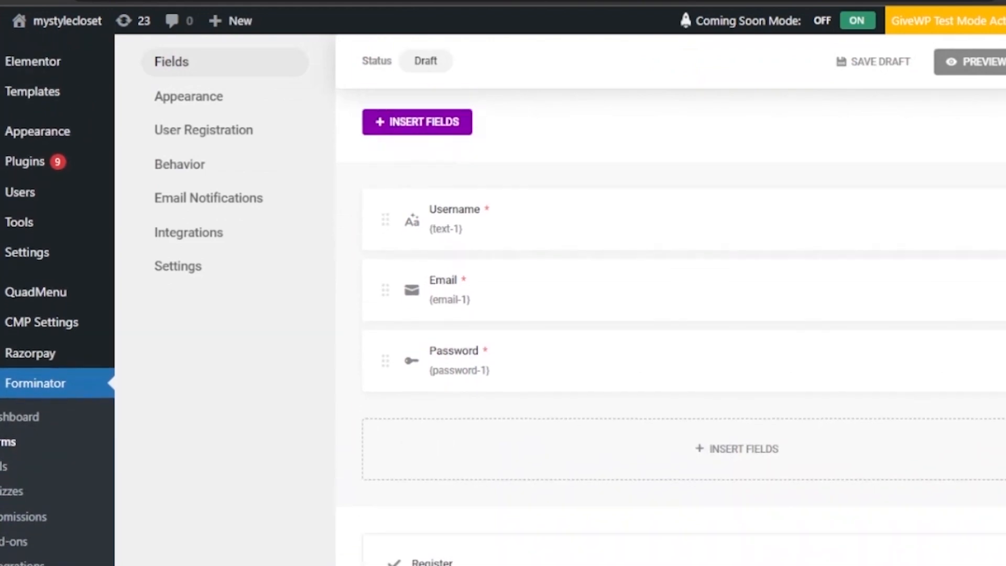
scroll(559, 300, up, 2)
scroll(559, 299, down, 1)
scroll(559, 300, down, 1)
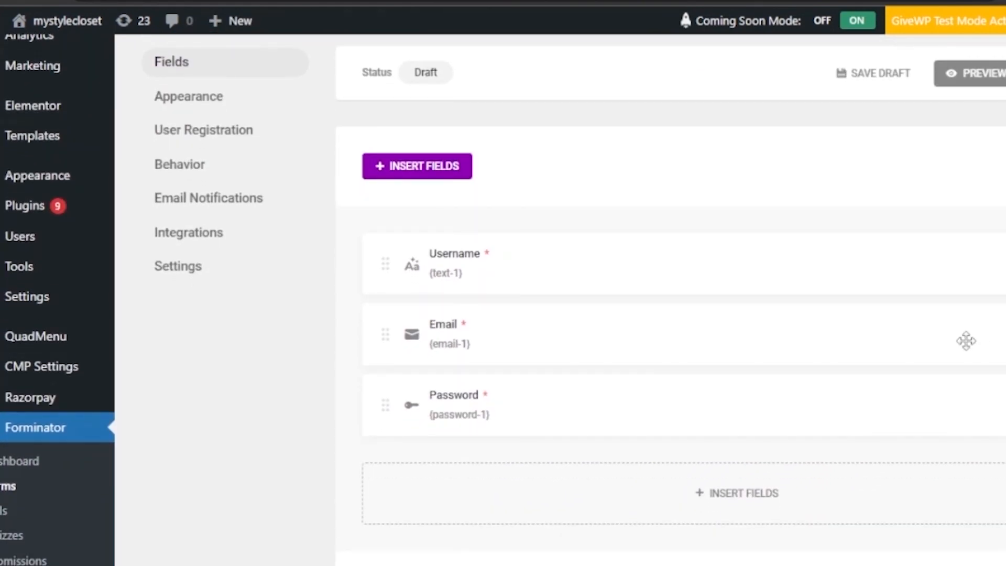
key(super+c)
click(728, 508)
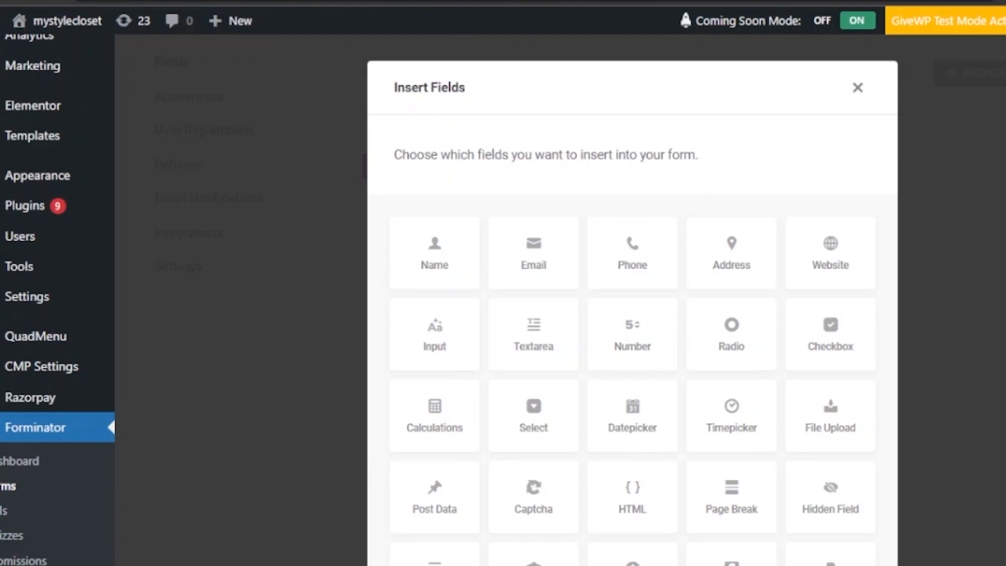
scroll(856, 203, down, 2)
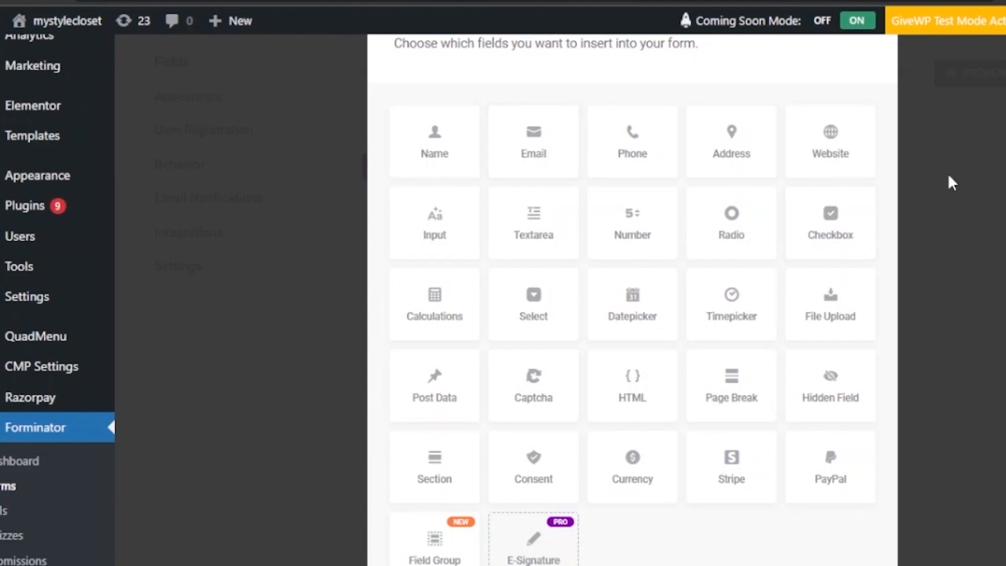
scroll(719, 479, up, 2)
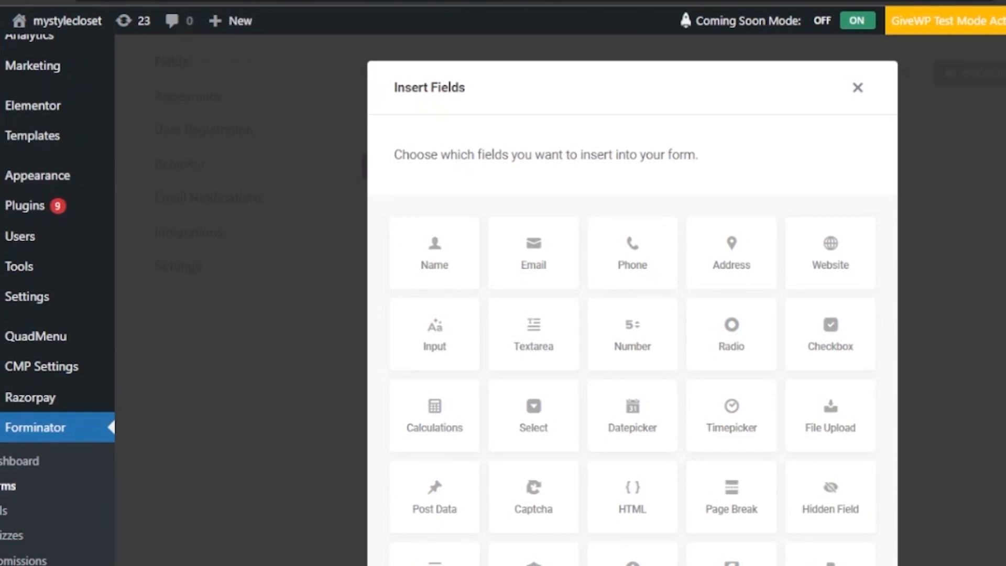
click(628, 269)
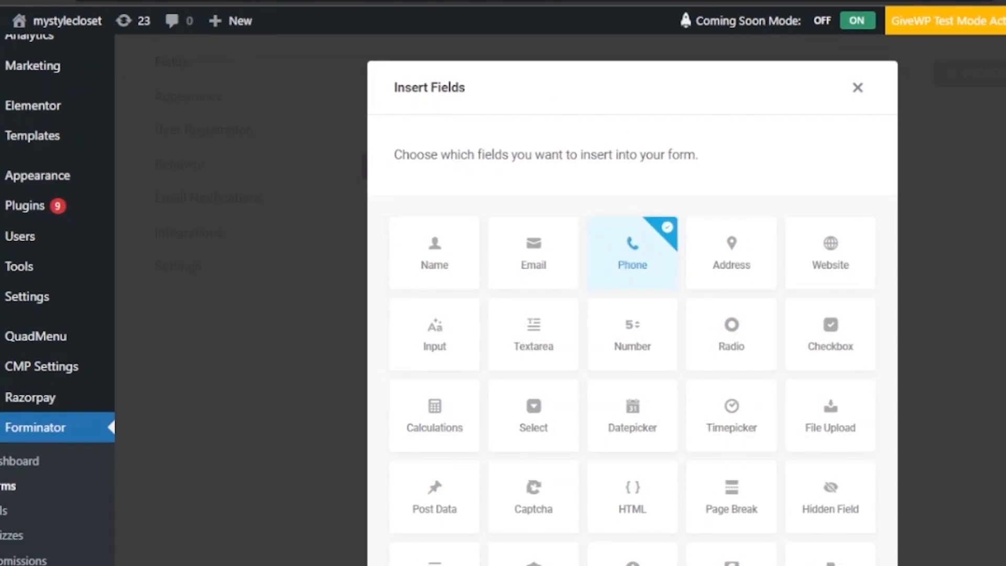
- Also select an Address field and insert both below Password
double_click(830, 264)
scroll(632, 305, down, 3)
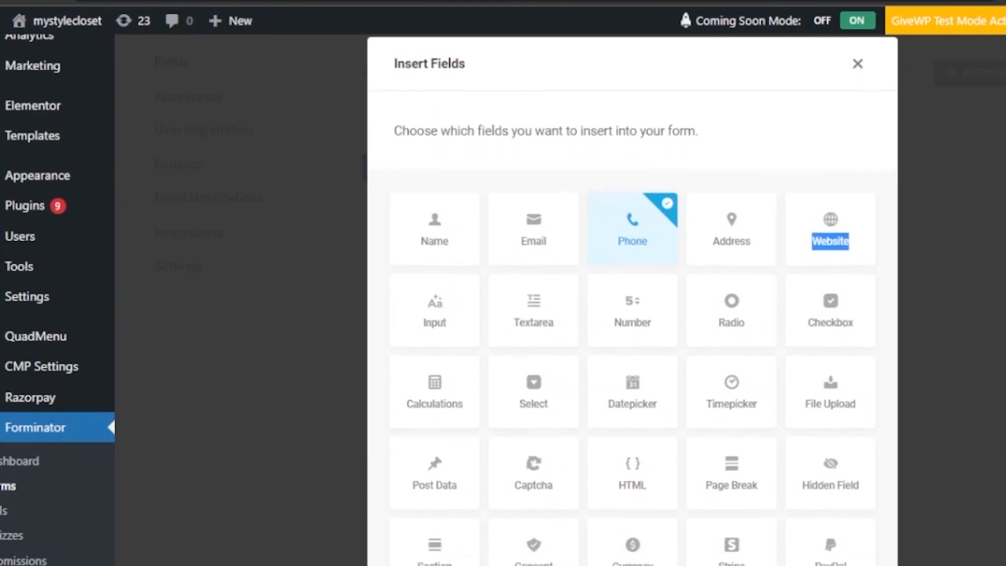
scroll(632, 304, down, 2)
scroll(633, 304, up, 3)
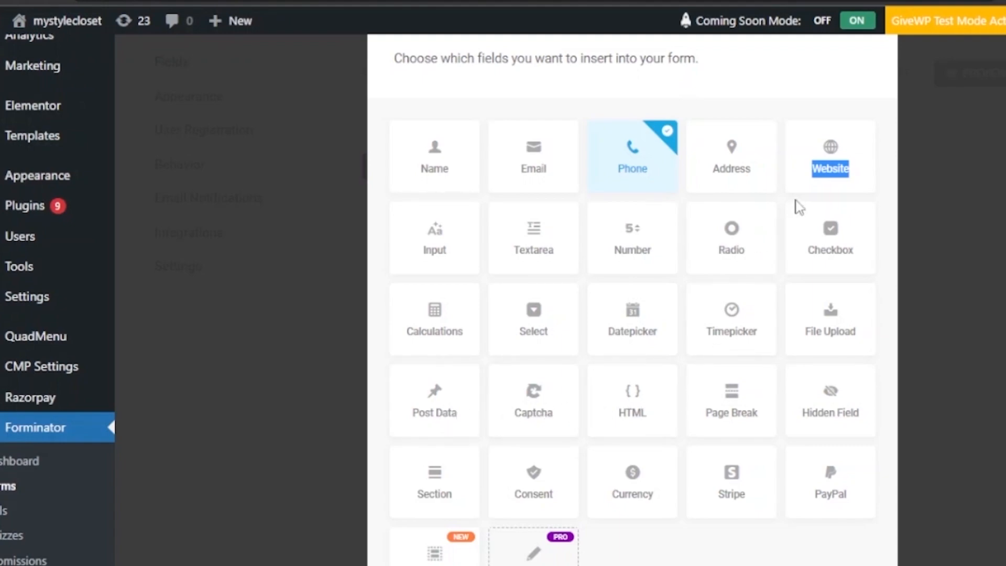
click(718, 163)
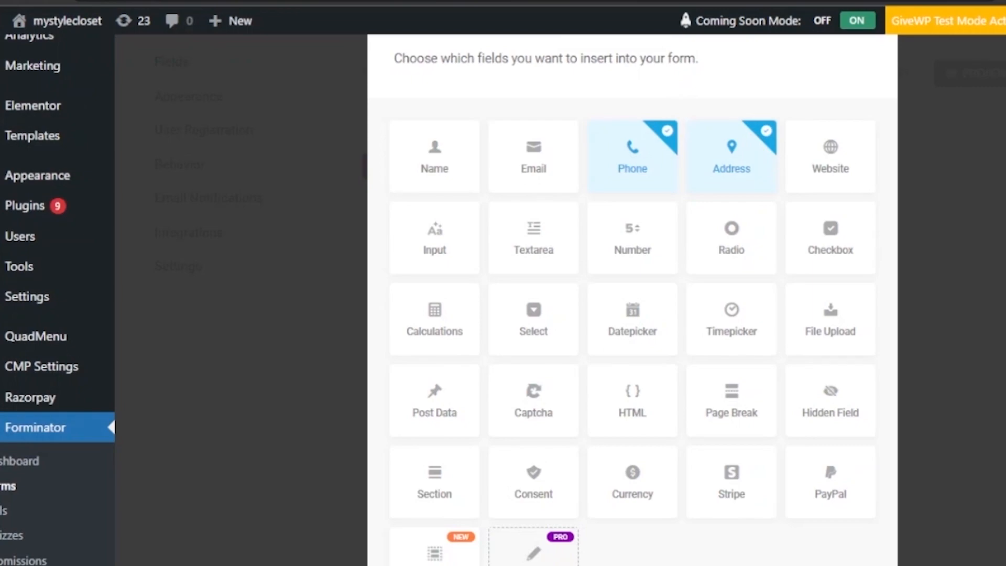
scroll(633, 298, down, 4)
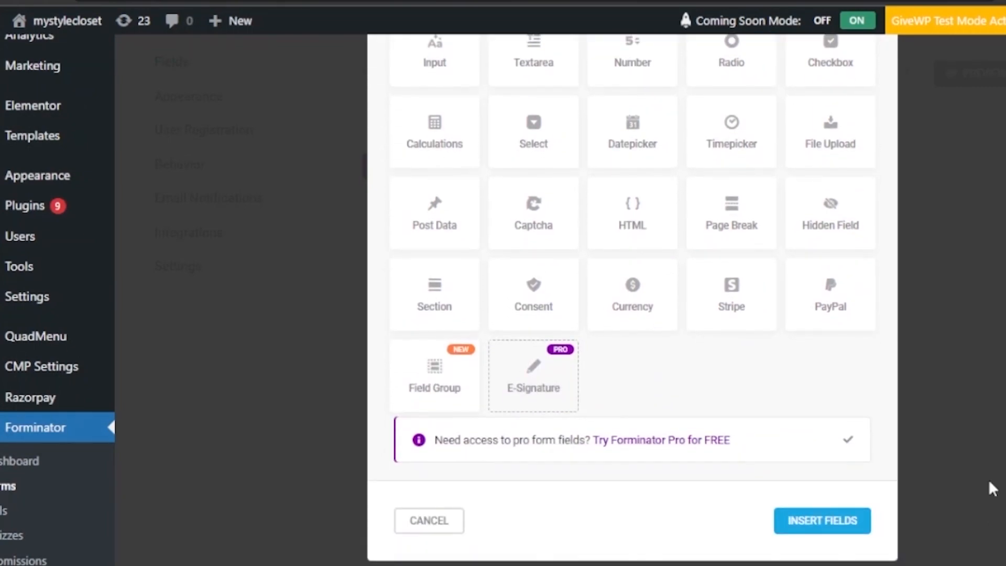
click(844, 522)
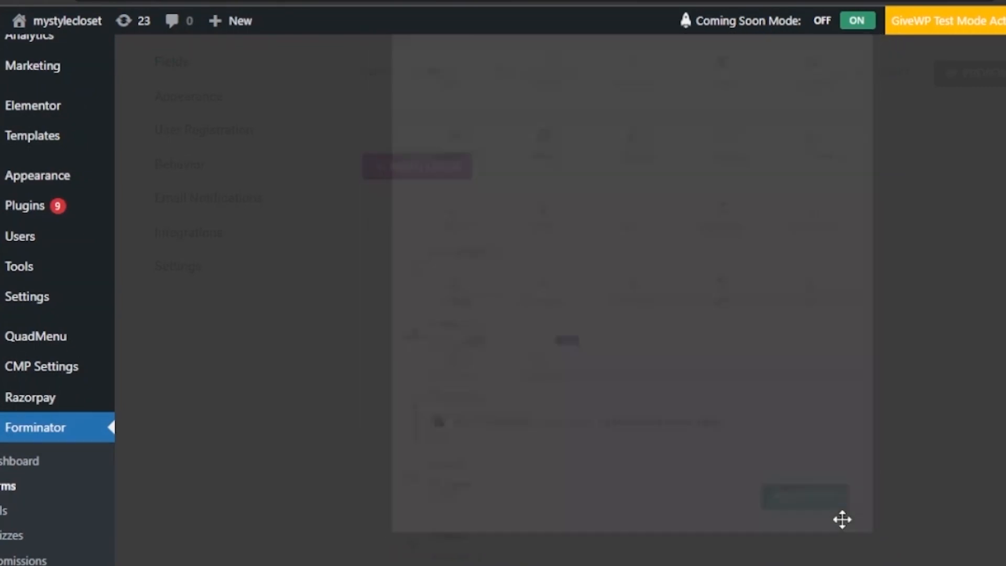
scroll(671, 314, up, 5)
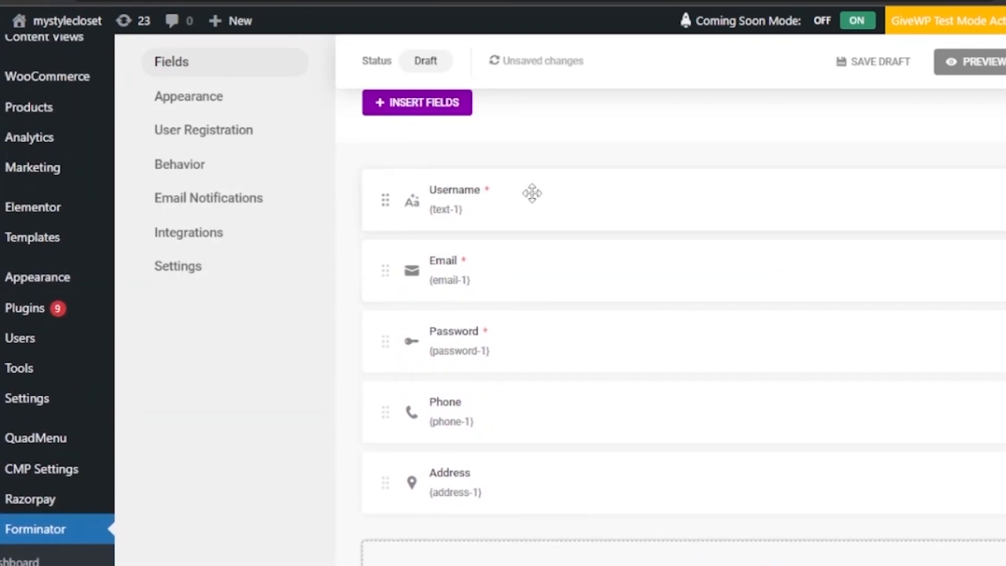
- Make the Username field required with the error message 'name is must'
click(461, 193)
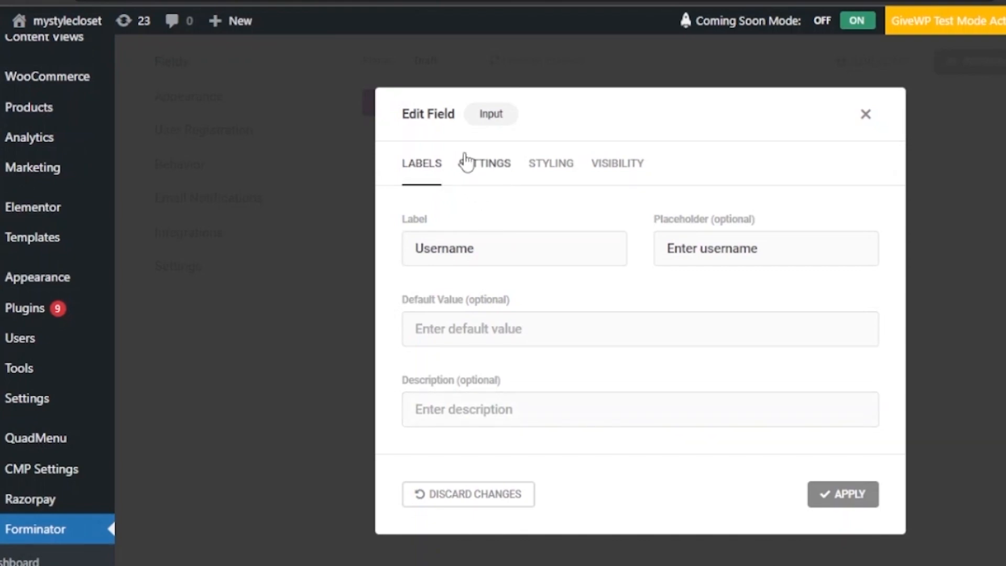
click(481, 164)
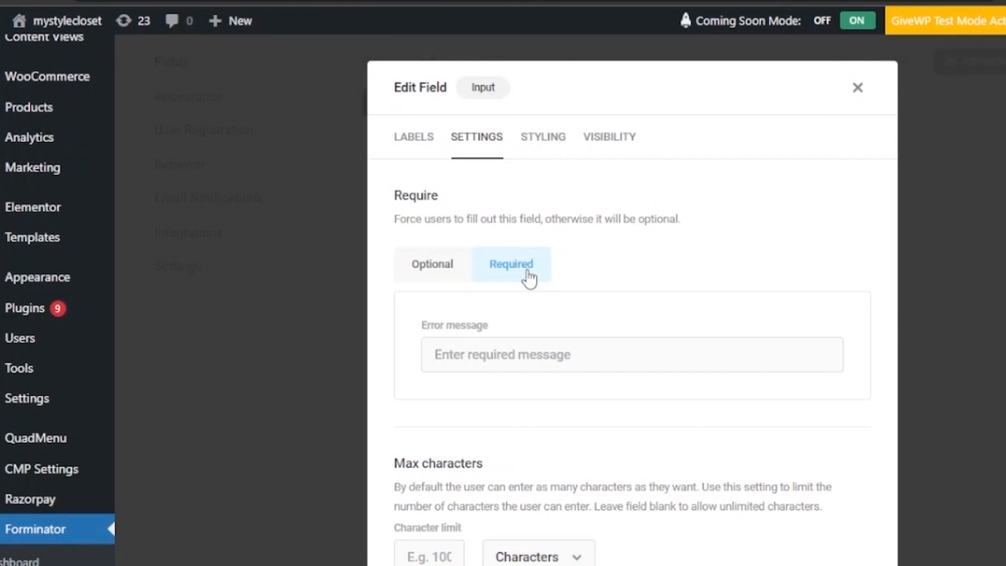
click(506, 355)
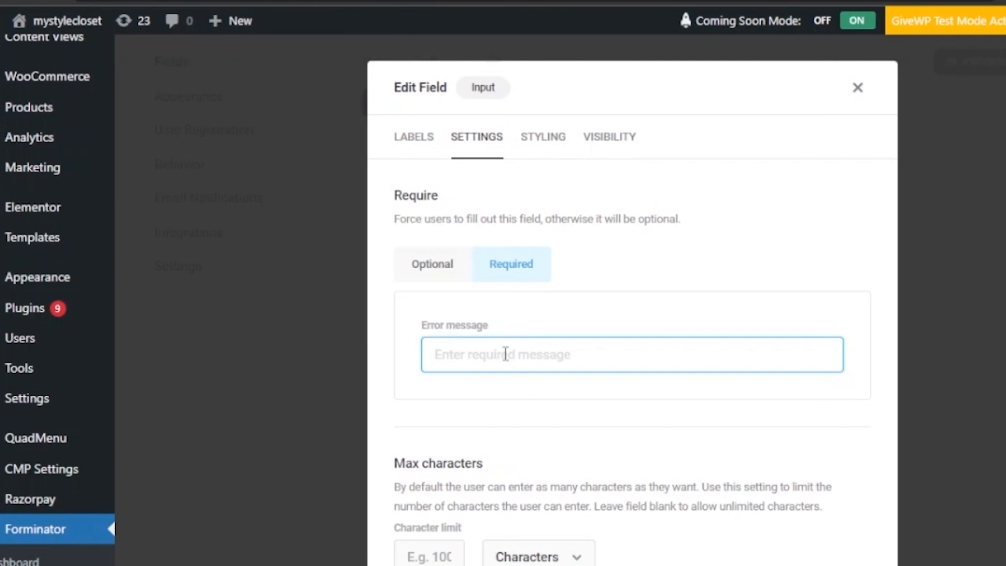
text(name is must)
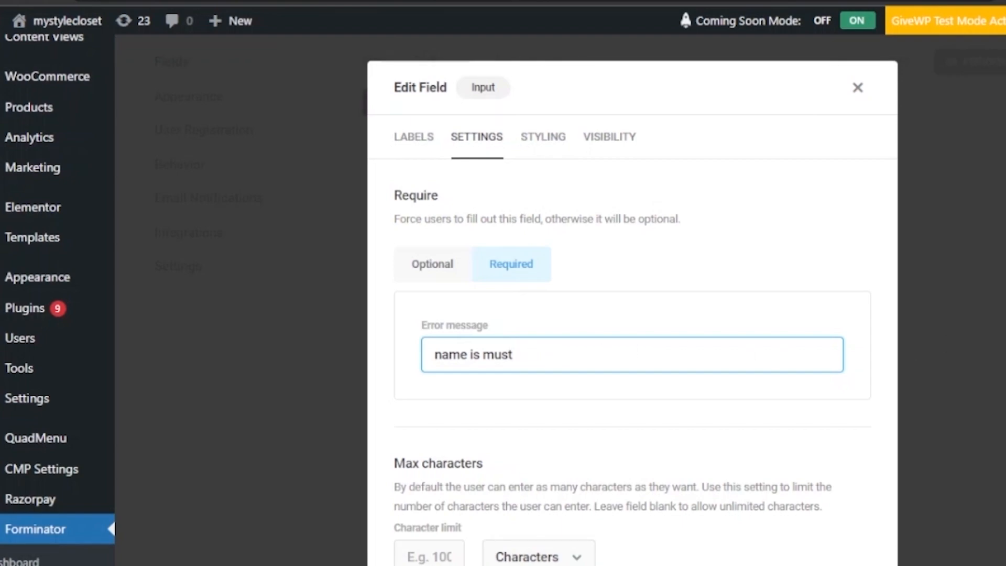
- Review the Username field's Styling and Visibility options and apply the changes
scroll(633, 299, down, 3)
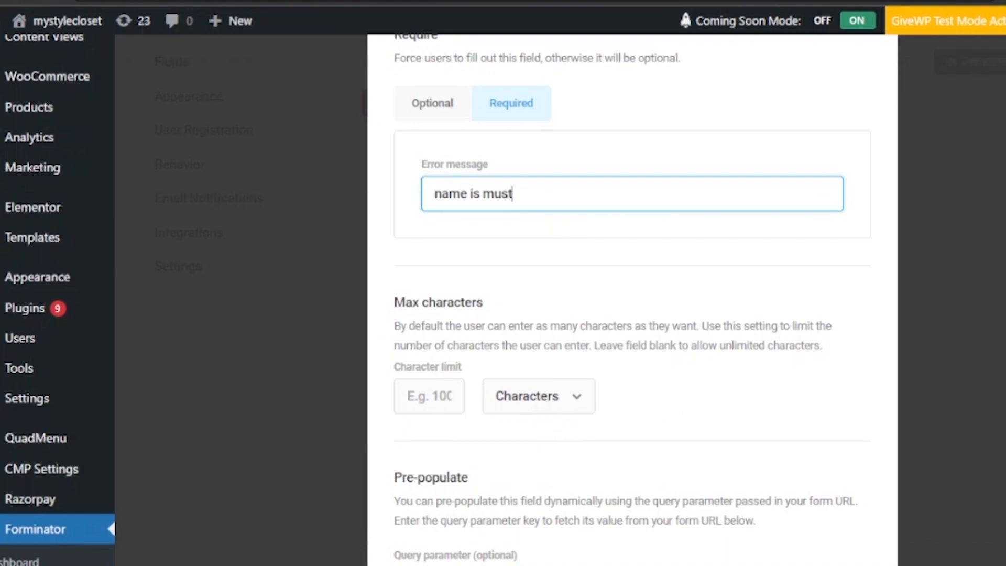
scroll(554, 354, down, 3)
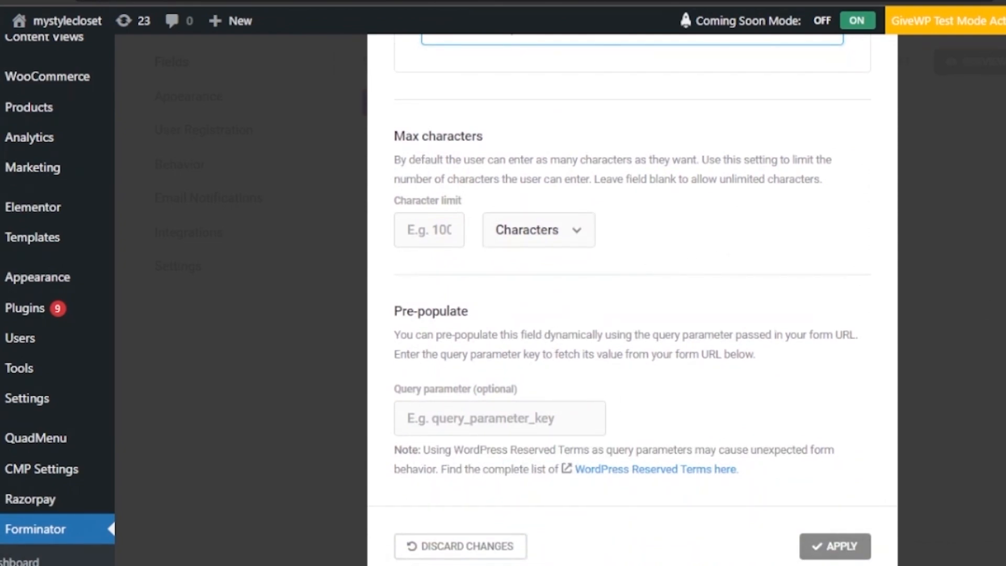
scroll(632, 298, up, 6)
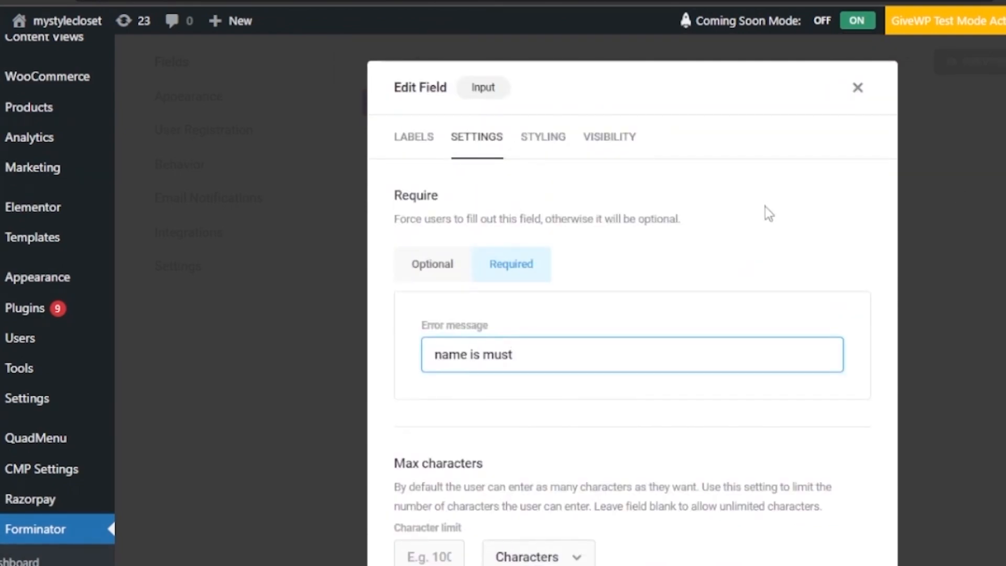
click(555, 136)
click(704, 308)
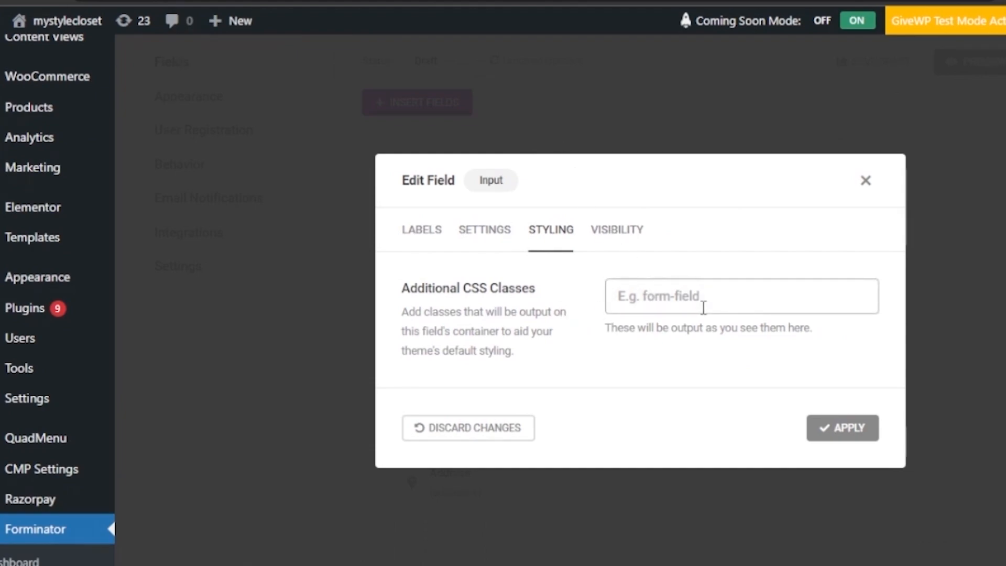
click(609, 244)
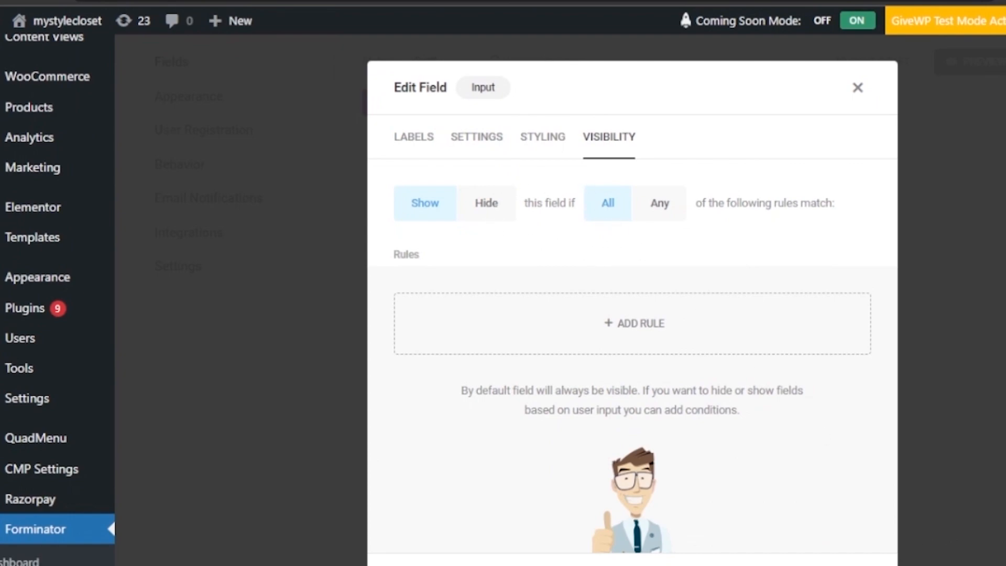
scroll(633, 314, down, 2)
click(850, 520)
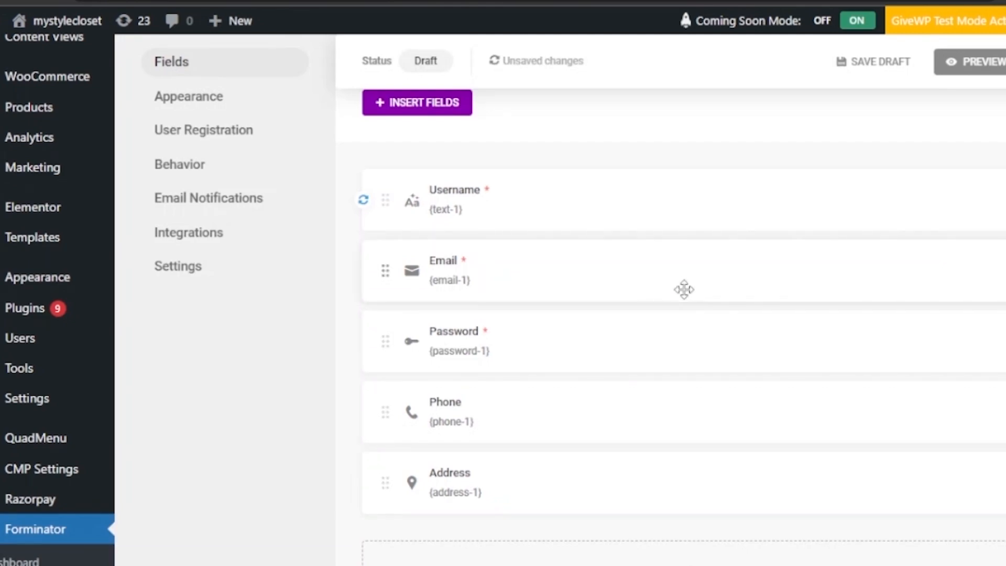
- Check the Email field's Required and Validate Field settings and styling, then apply them
click(527, 274)
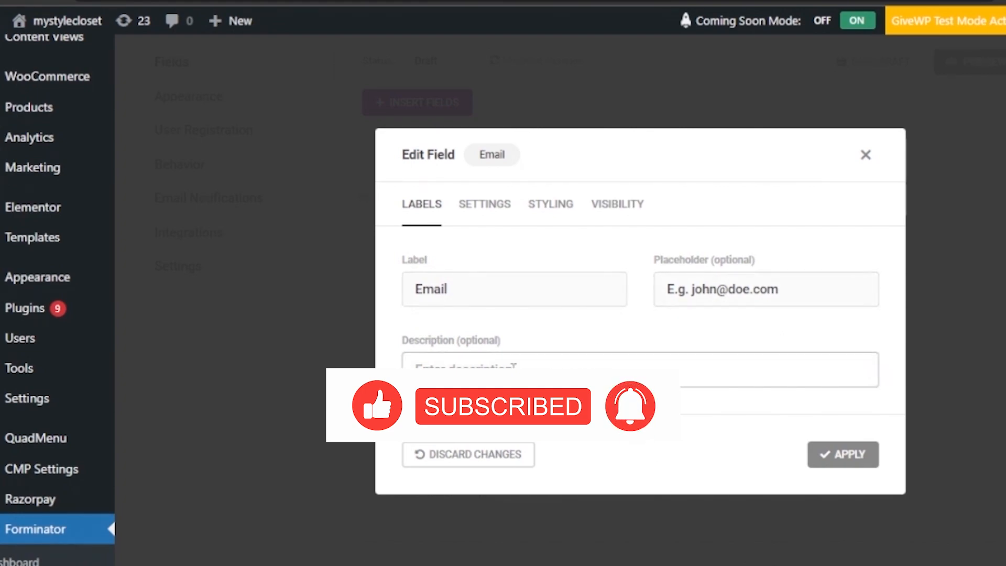
click(488, 204)
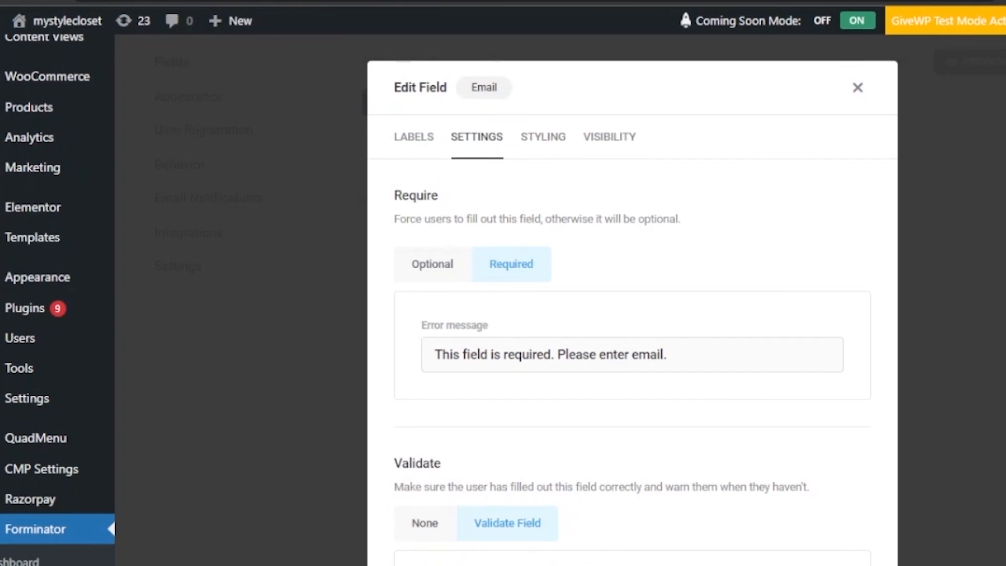
scroll(633, 299, down, 7)
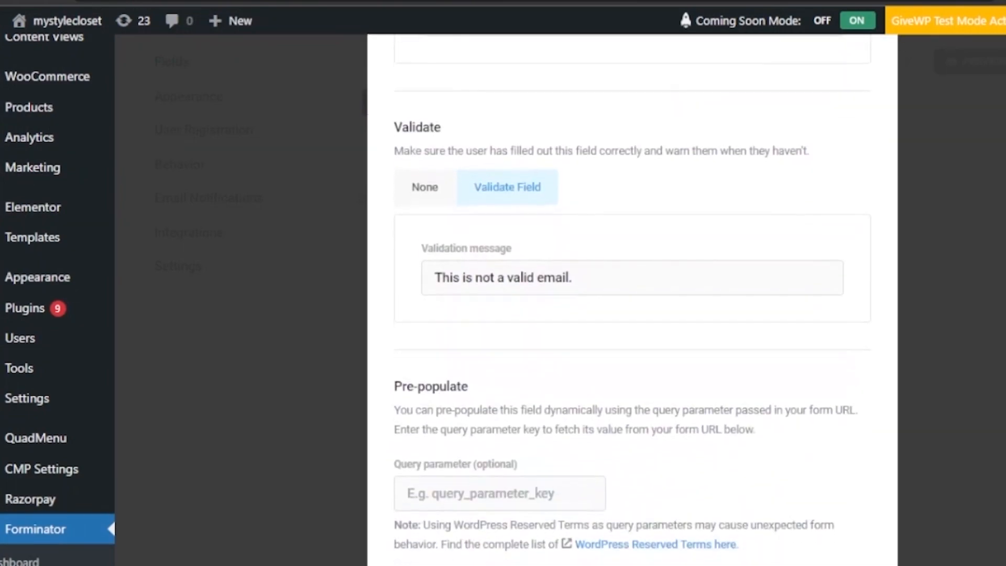
scroll(632, 299, up, 8)
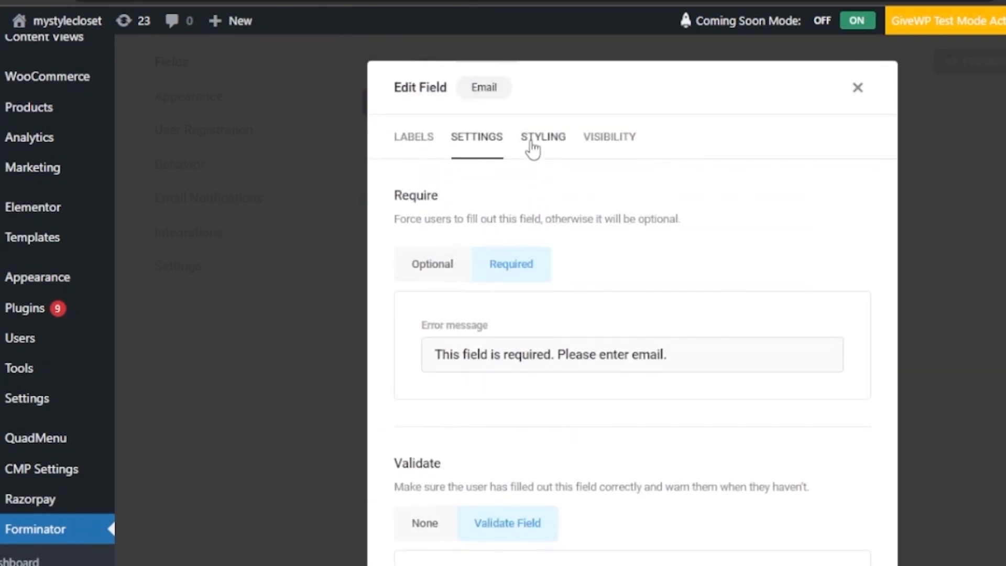
click(528, 142)
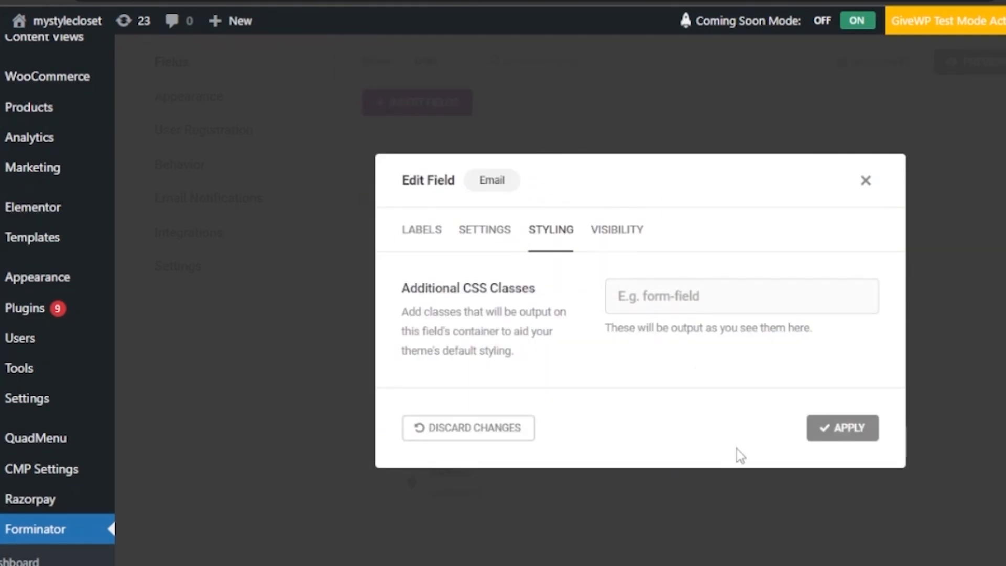
click(835, 440)
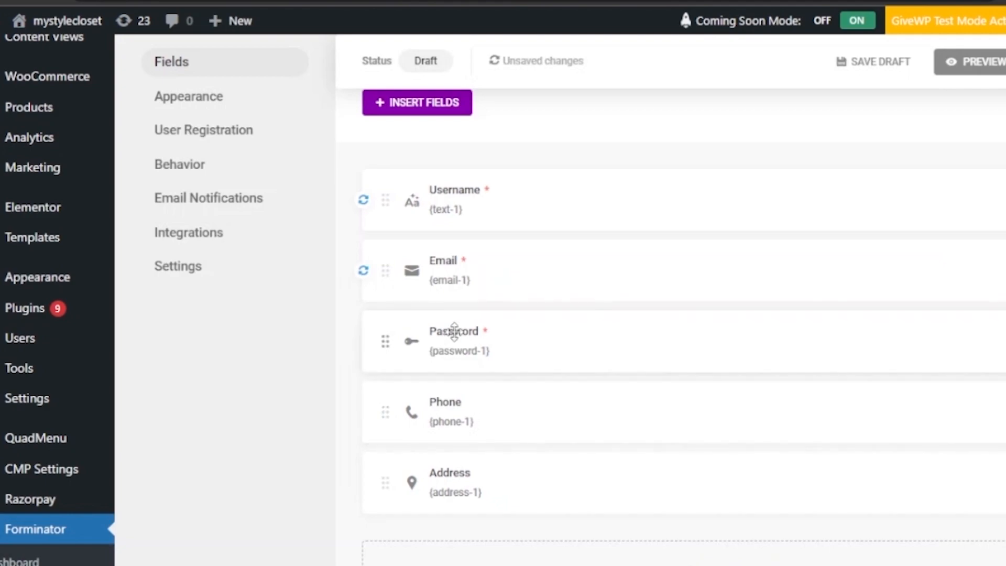
- Enable Confirm Password on the Password field with placeholder 'Confirm new password' and apply
click(455, 334)
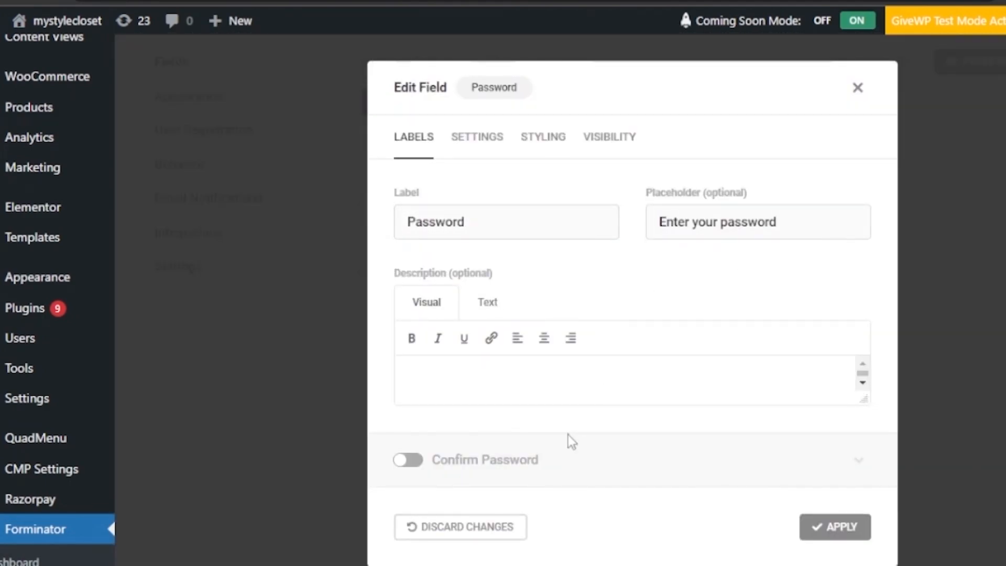
click(398, 464)
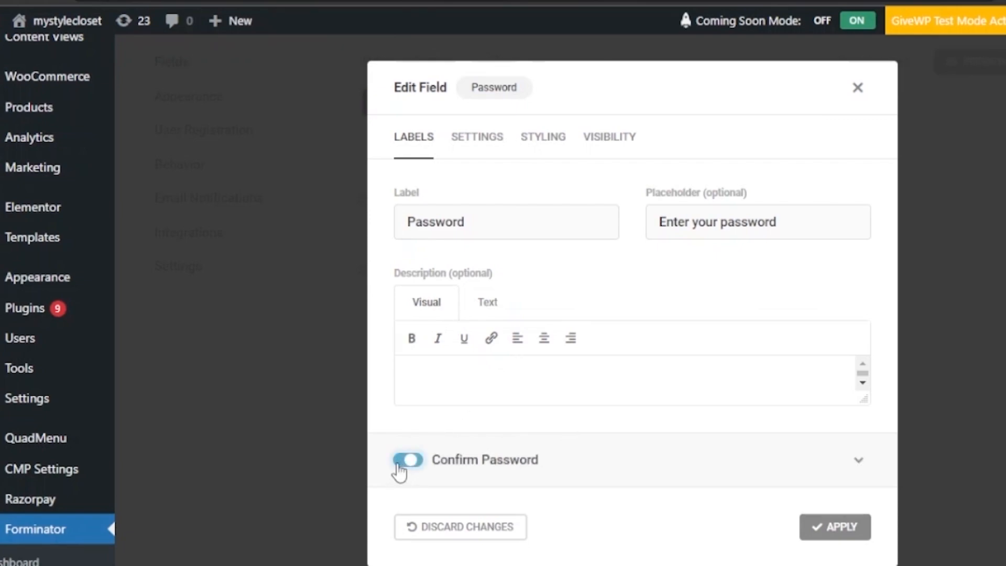
click(859, 461)
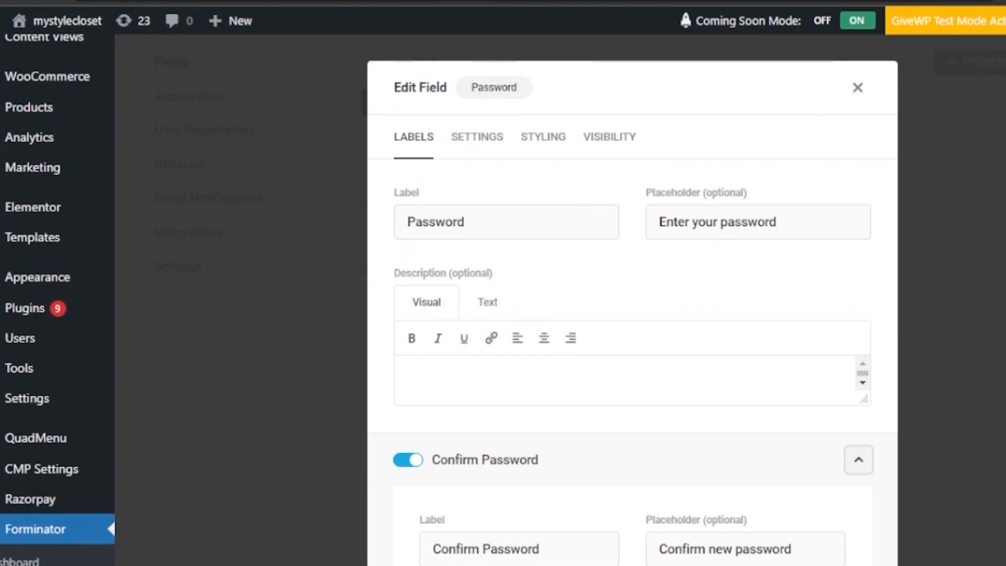
scroll(794, 383, down, 5)
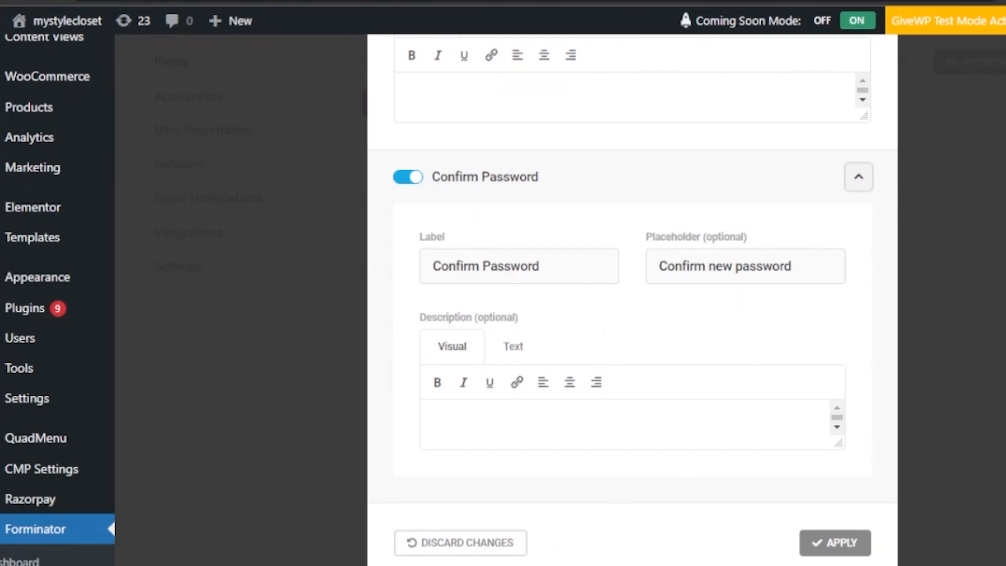
click(837, 543)
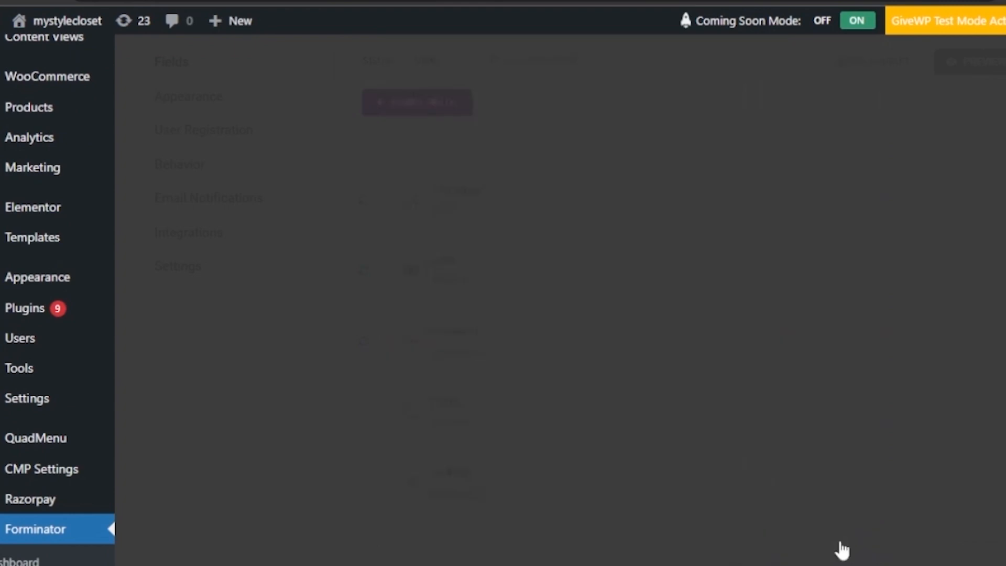
- Set the Phone field's requirement with validation None, apply it, and bring up the Address field editor
click(429, 415)
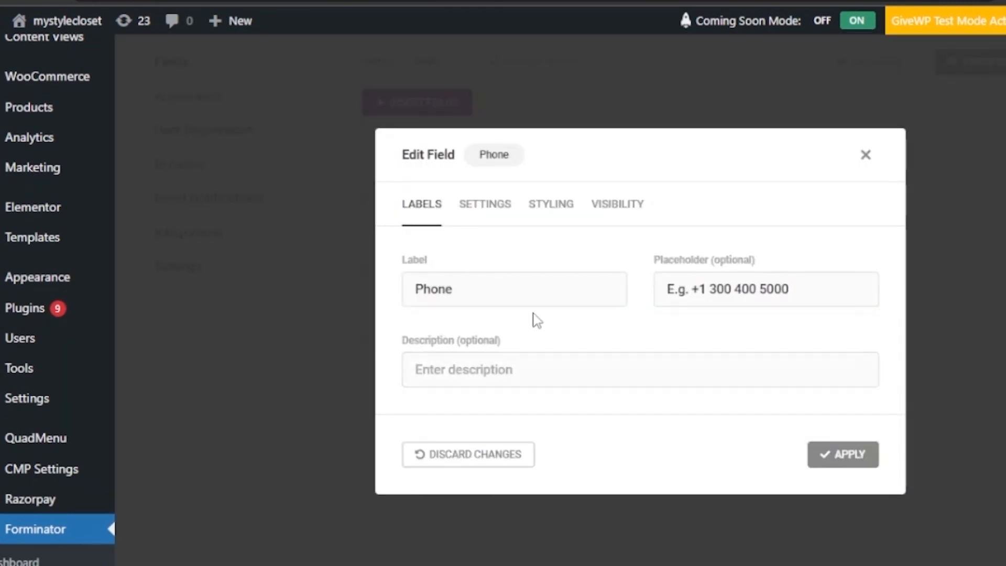
click(479, 205)
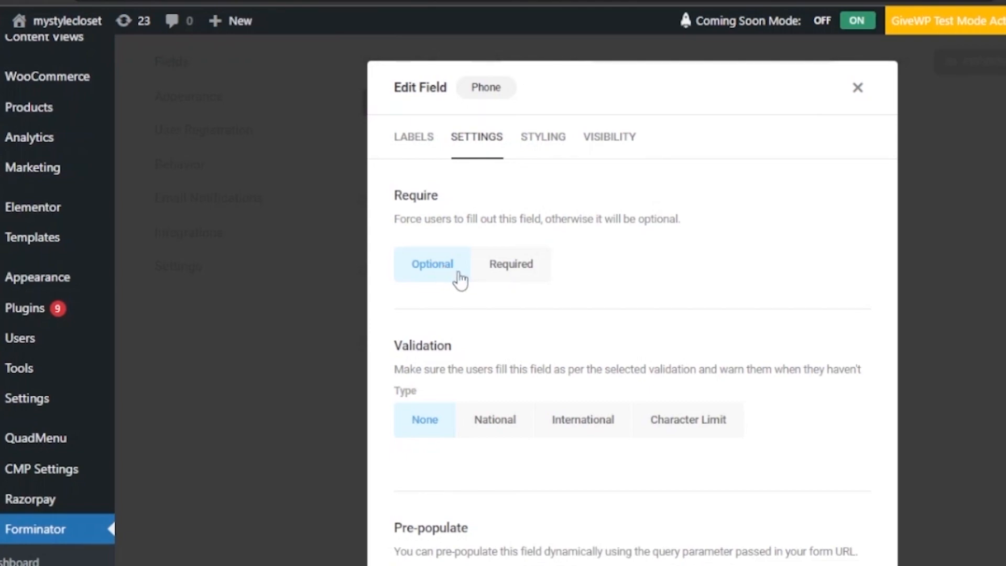
click(527, 270)
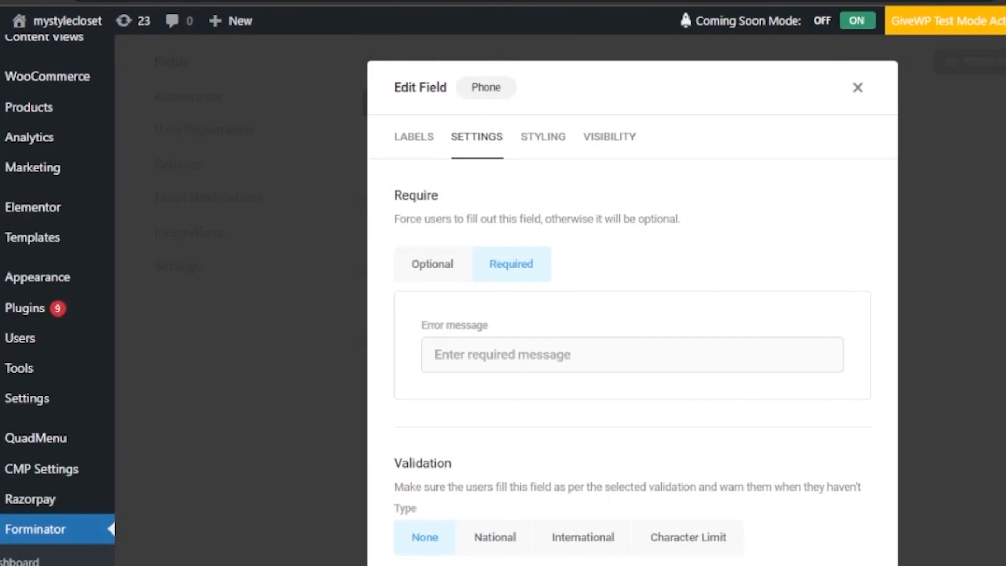
scroll(633, 314, down, 4)
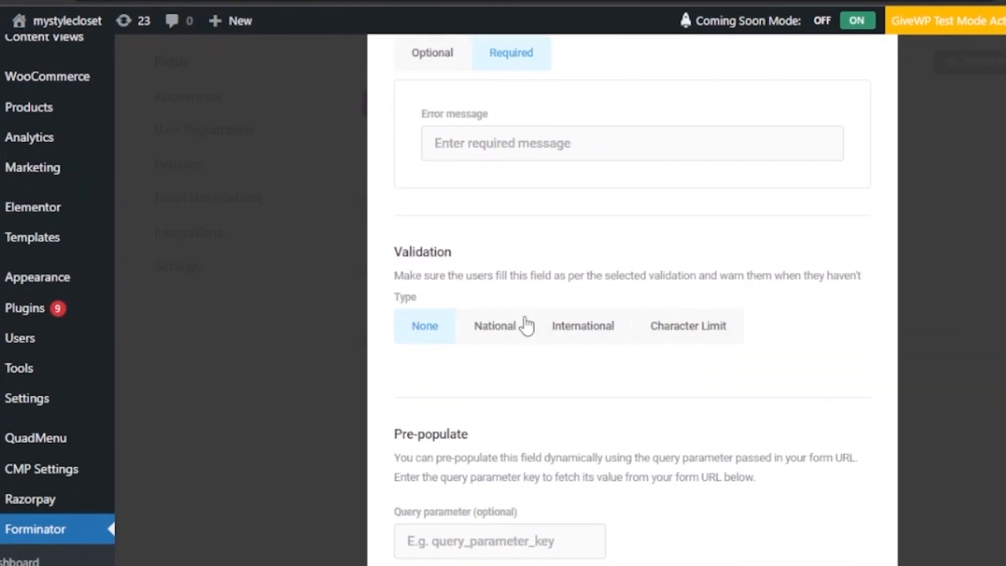
scroll(785, 364, down, 3)
click(822, 514)
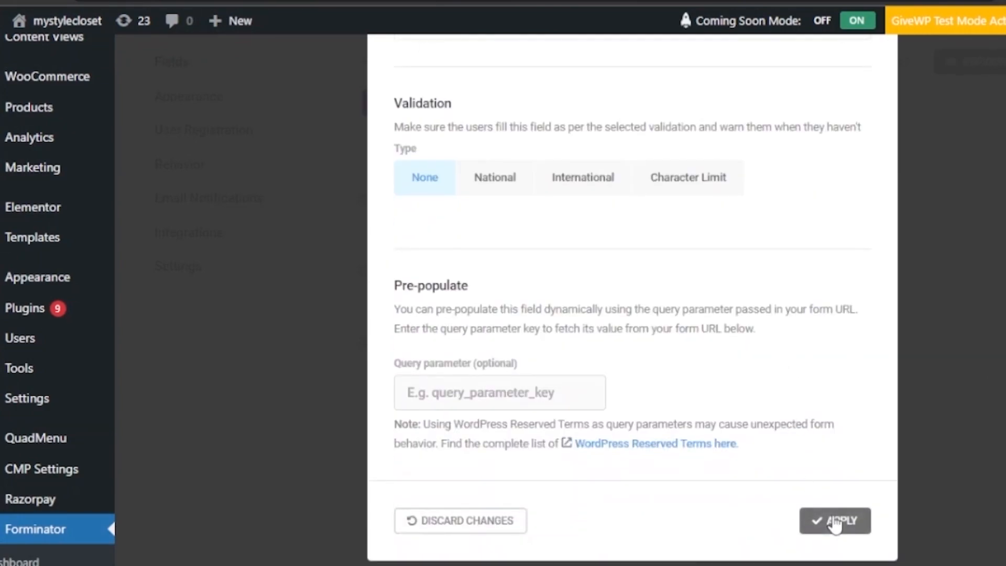
click(438, 483)
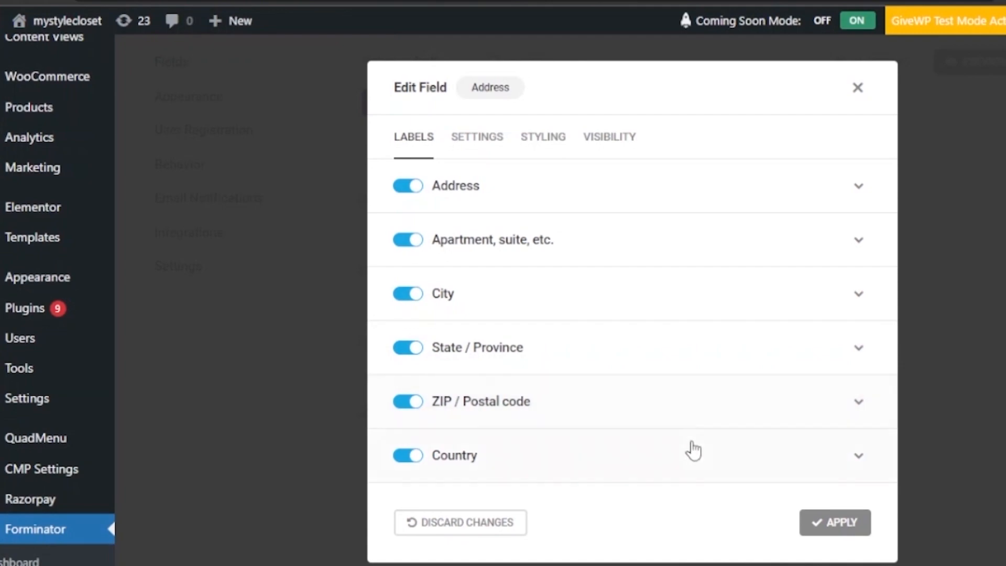
- Expand the Address and Apartment sub-field label options in the Address field editor
click(856, 208)
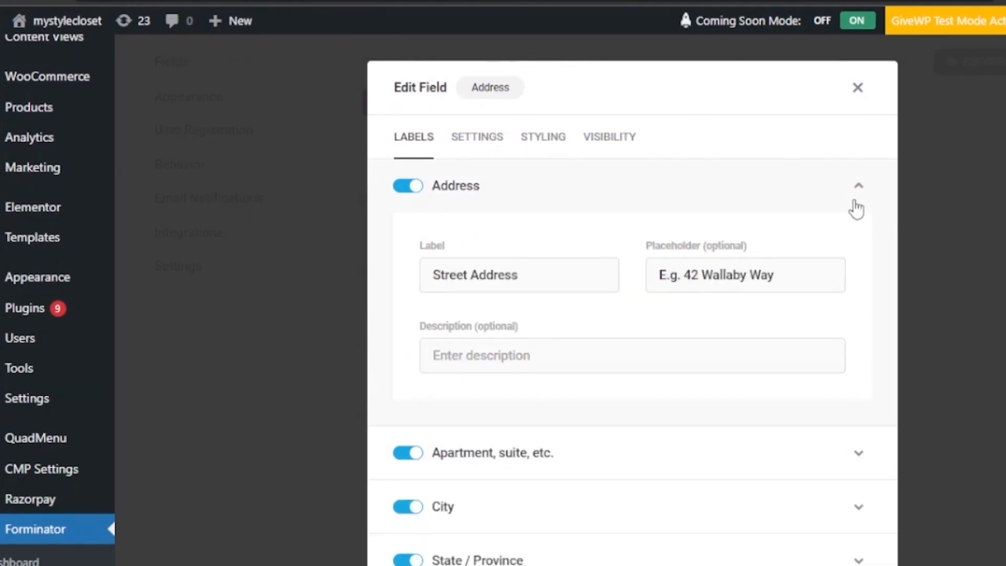
scroll(632, 309, down, 1)
scroll(739, 489, down, 4)
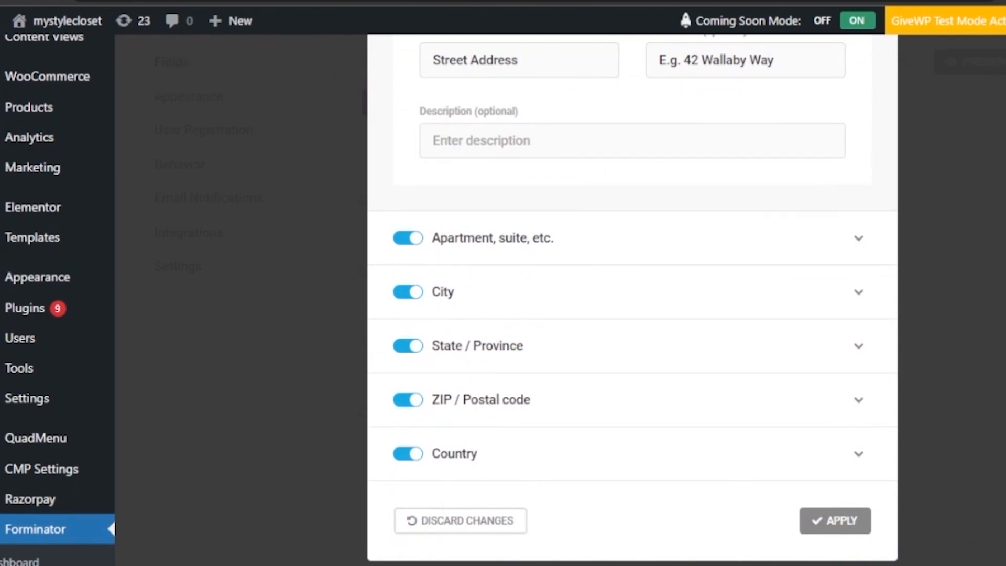
click(859, 260)
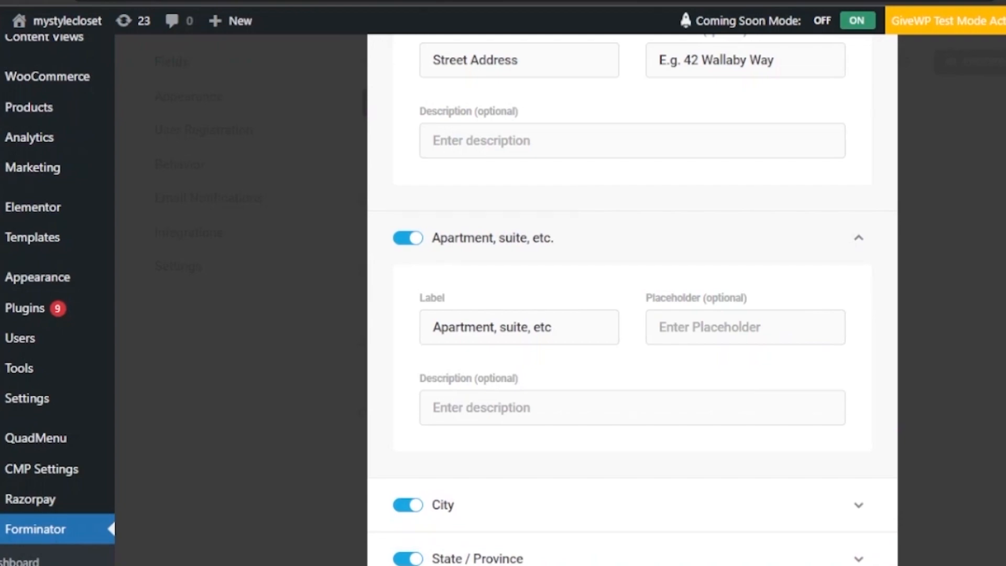
scroll(633, 302, up, 4)
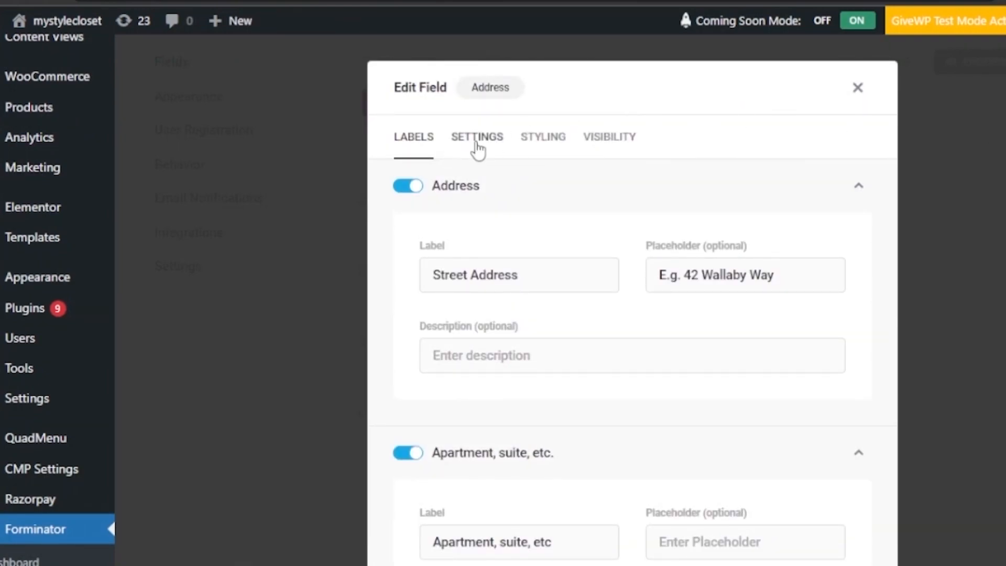
- Check the Apartment and City requirement settings, leaving them optional, and apply the Address field
click(477, 146)
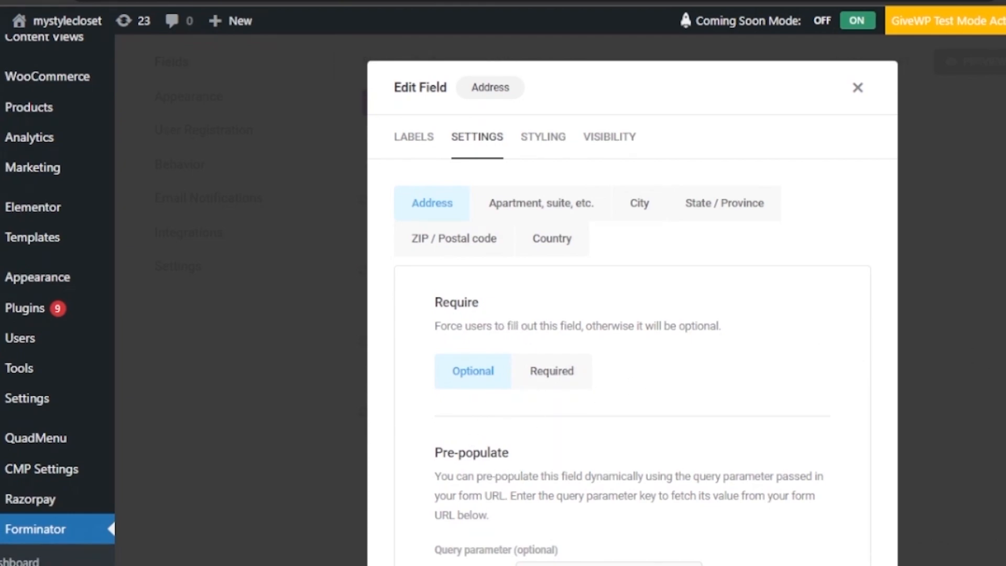
scroll(633, 302, down, 4)
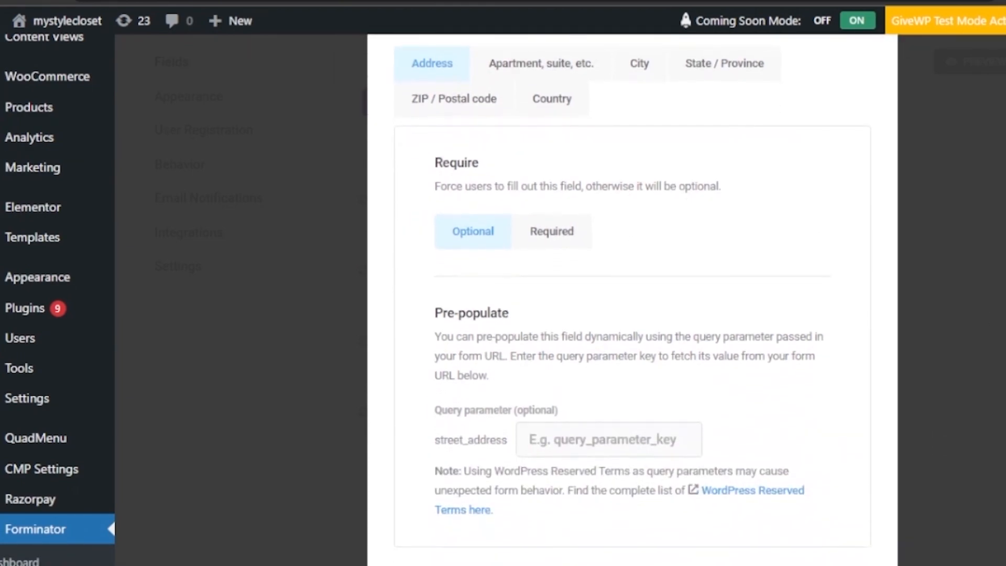
scroll(633, 302, up, 4)
click(534, 213)
click(642, 207)
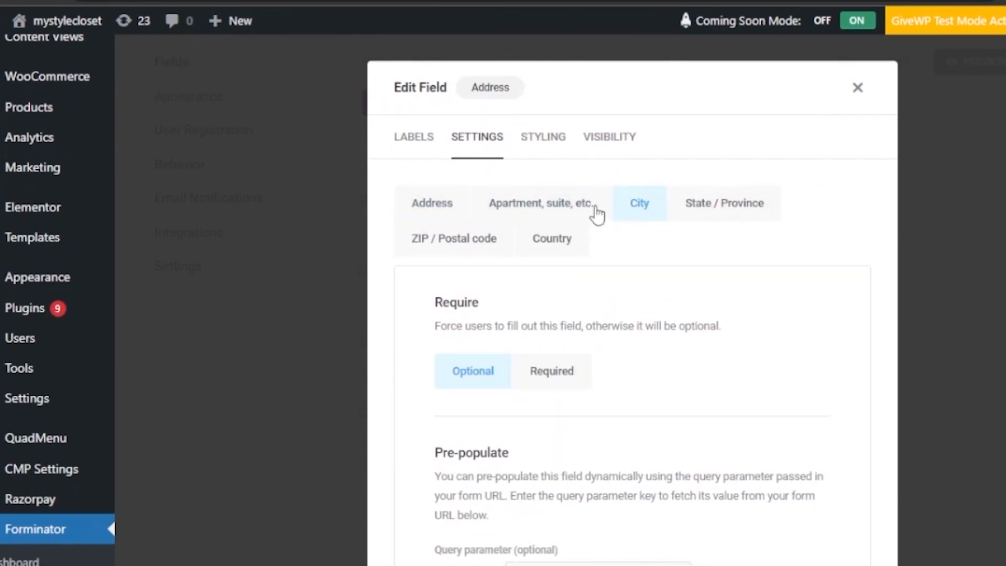
scroll(889, 460, down, 5)
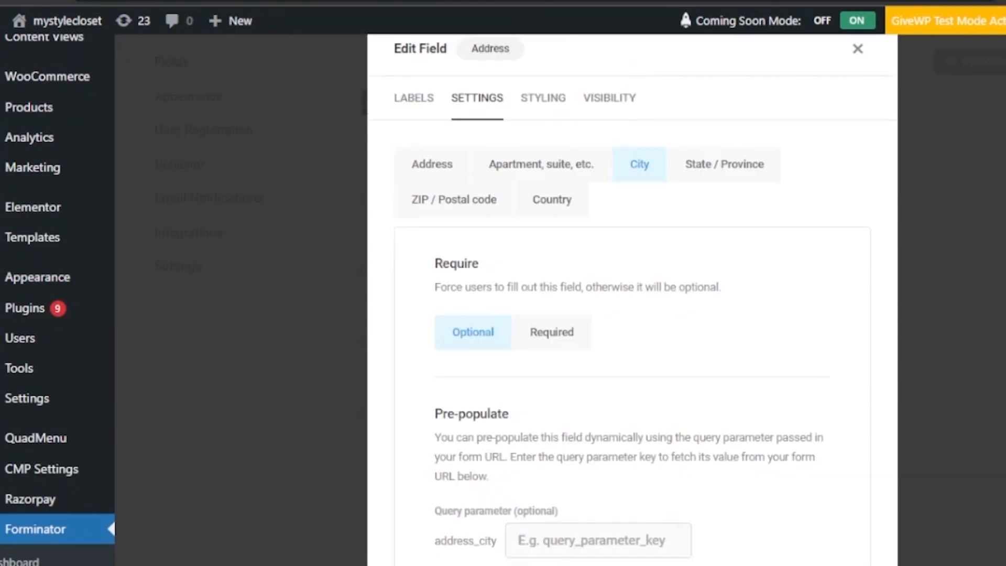
click(835, 520)
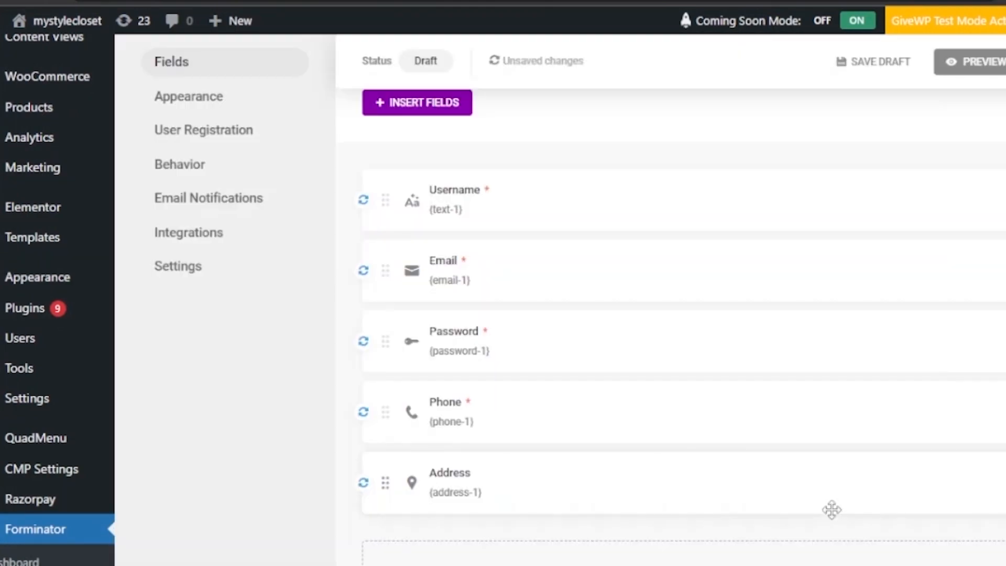
scroll(671, 298, up, 4)
scroll(671, 299, down, 9)
scroll(671, 298, up, 8)
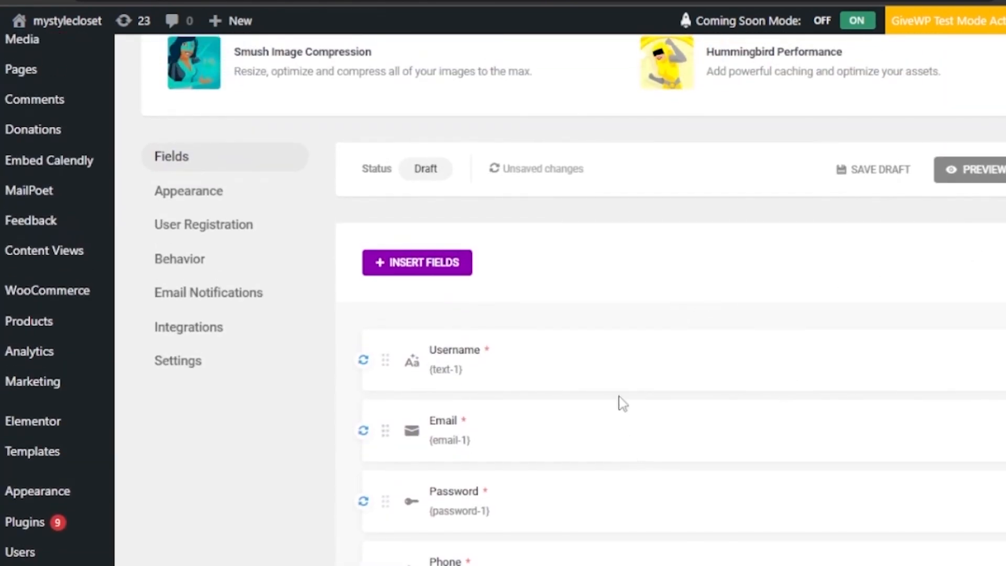
- Try the Flat, Bold, Material and None design styles in Appearance, settling on Flat
click(192, 192)
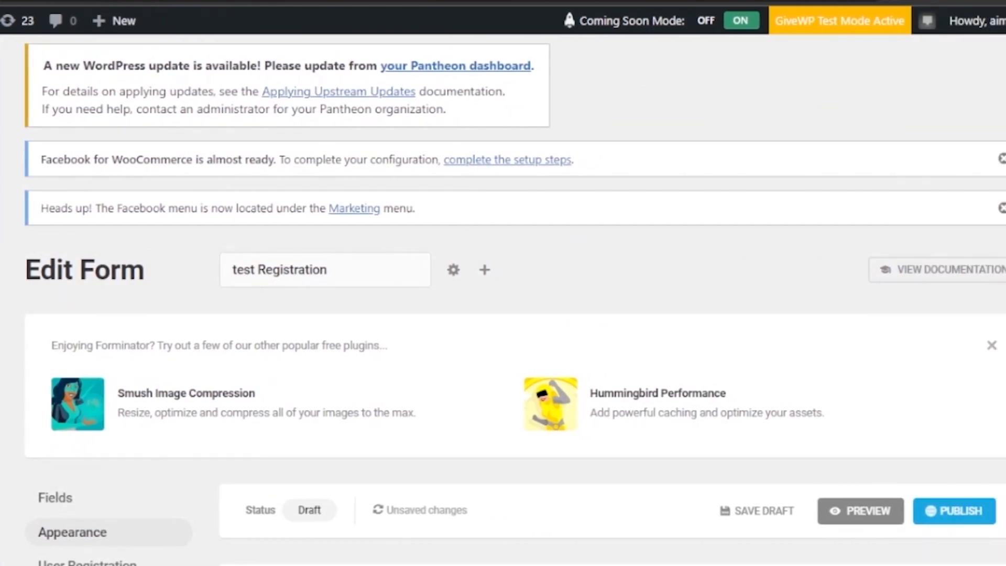
scroll(762, 377, down, 8)
scroll(657, 164, down, 1)
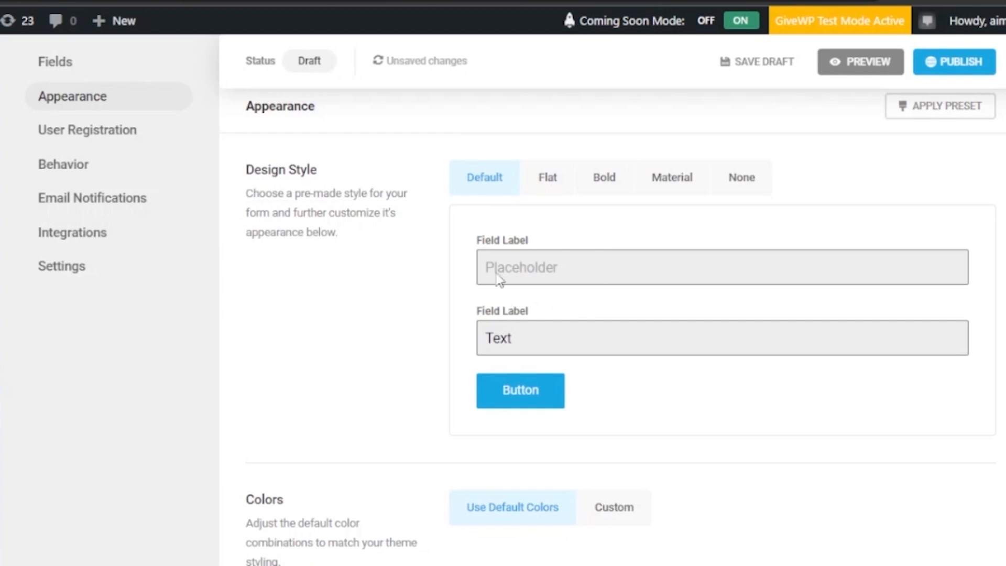
click(532, 188)
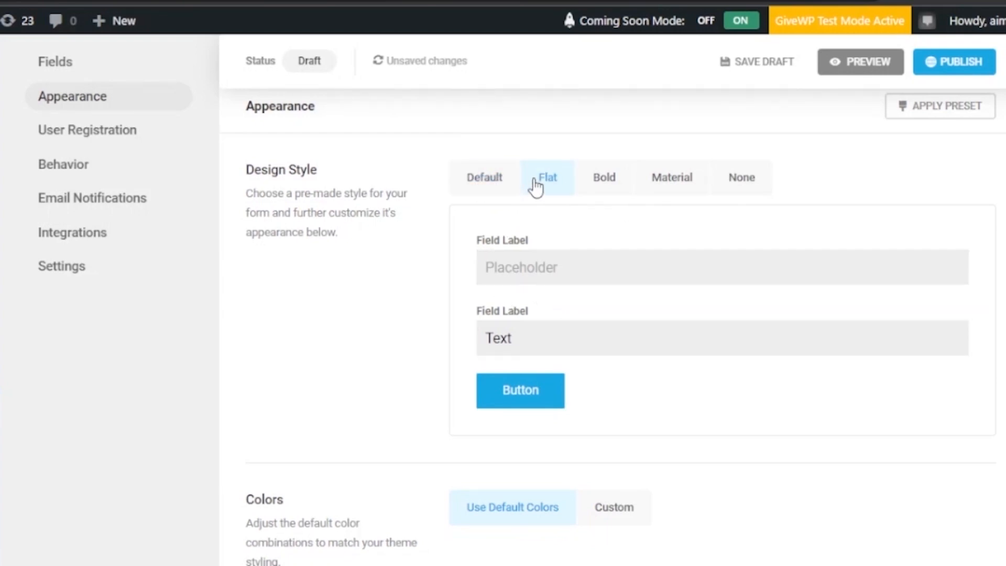
click(608, 180)
click(685, 183)
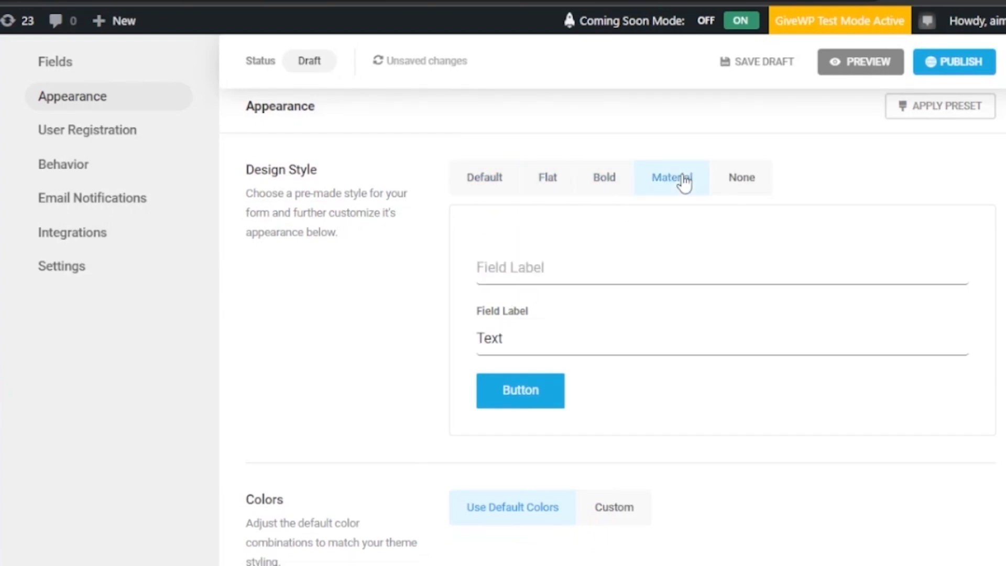
click(744, 179)
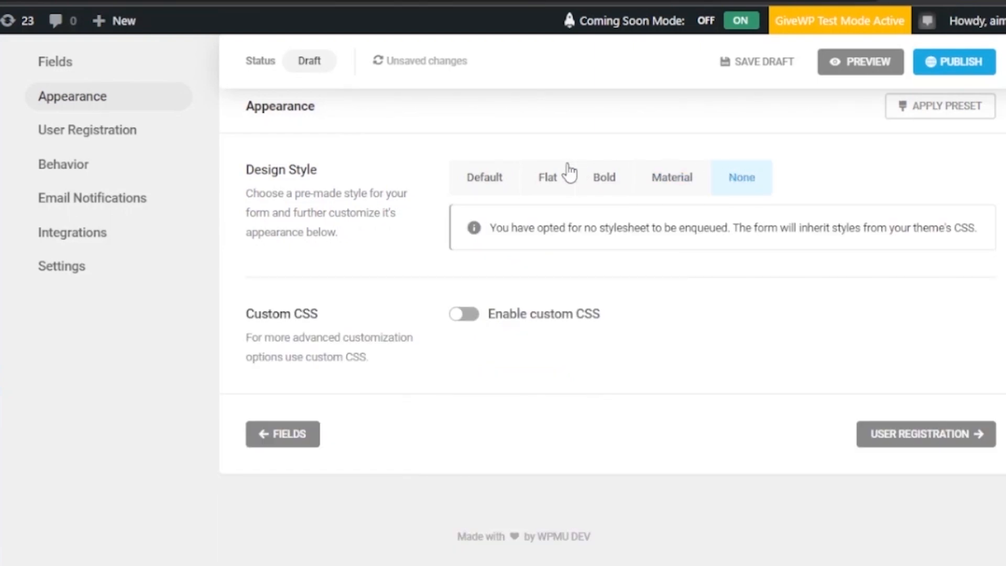
click(552, 177)
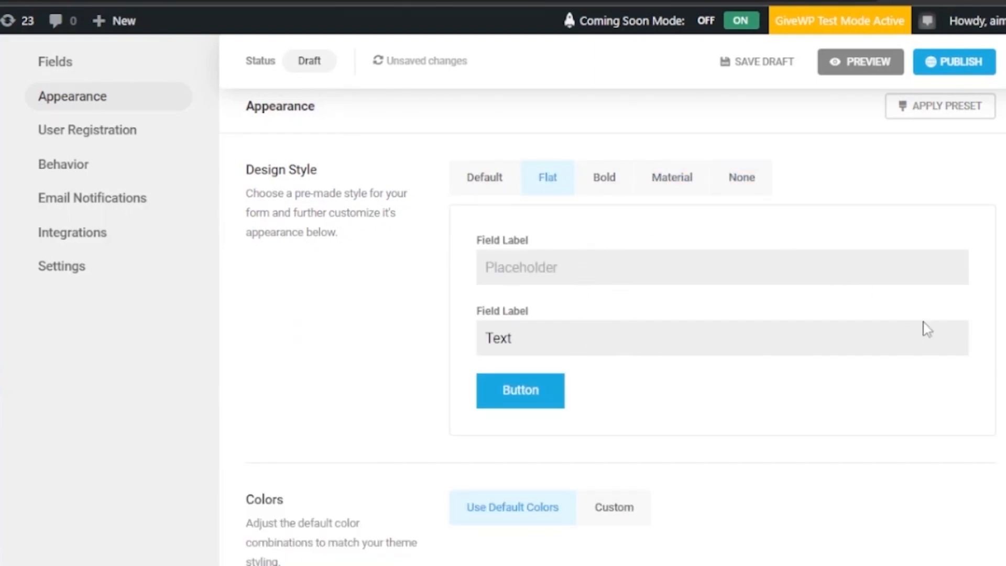
scroll(662, 264, down, 5)
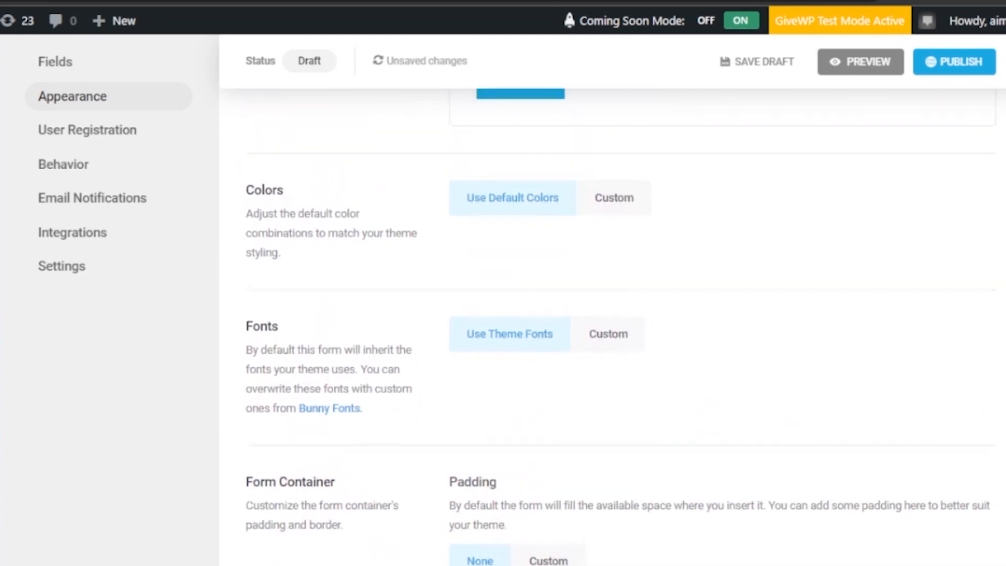
- Switch the form to custom colours and glance at the form container colour options
click(618, 201)
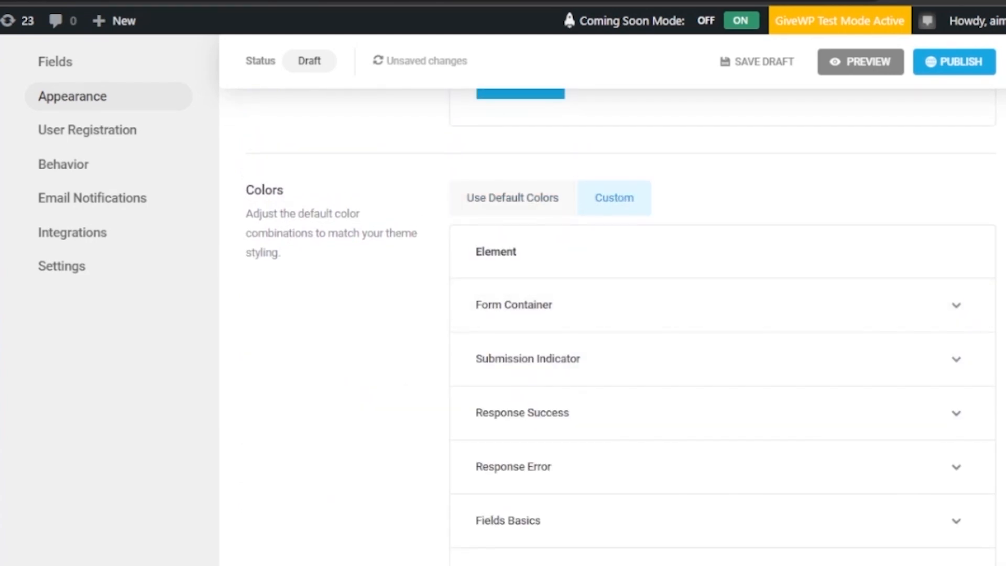
scroll(621, 333, down, 3)
scroll(621, 333, up, 1)
scroll(621, 320, down, 1)
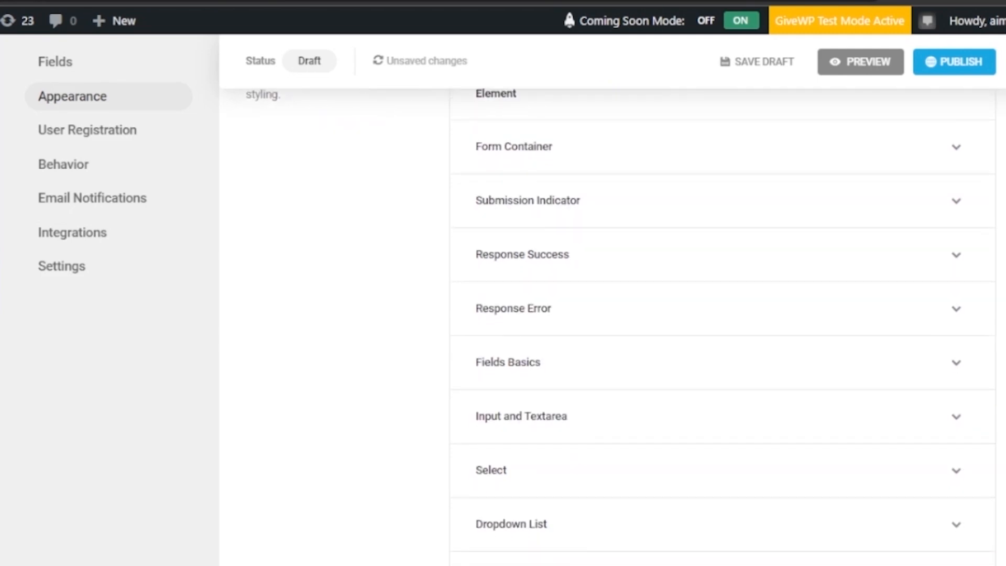
click(955, 152)
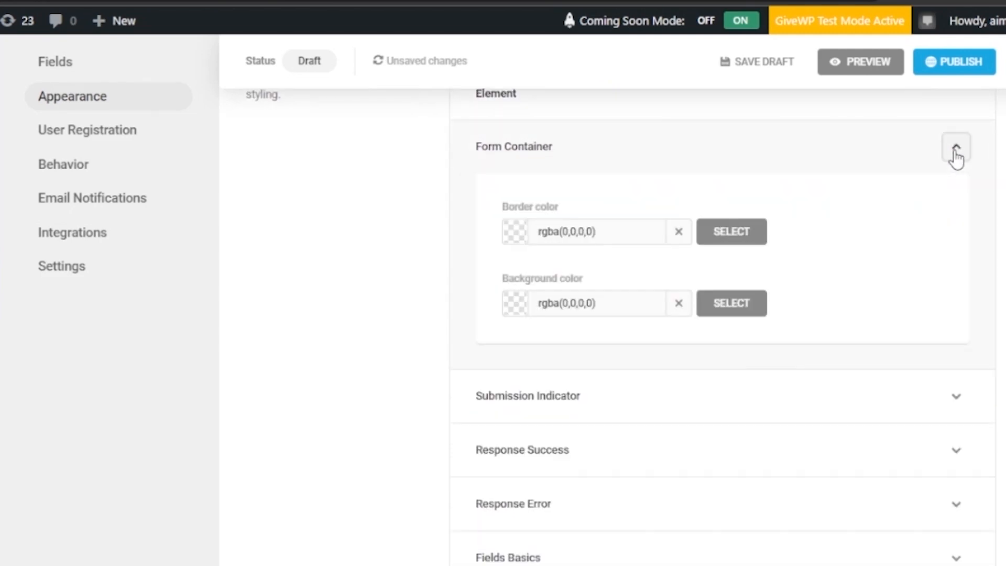
click(955, 152)
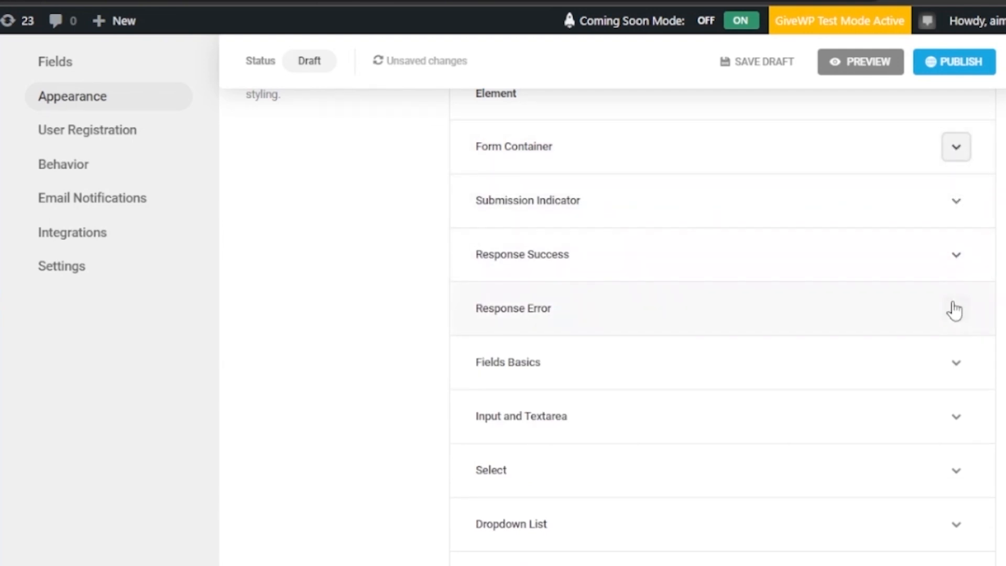
scroll(862, 402, down, 3)
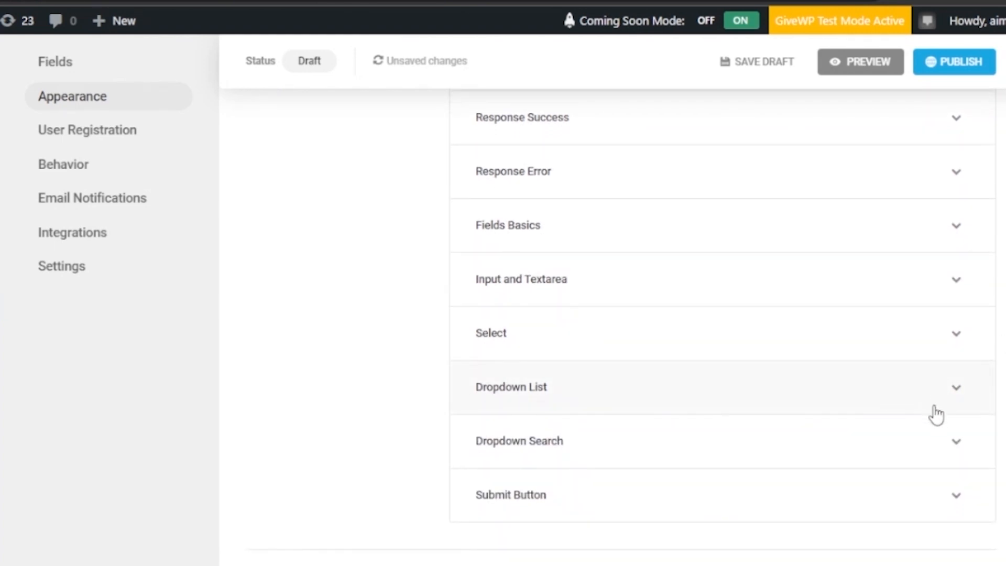
- Give the Submit Button a red #d33815 background with #FFFFFF text
click(957, 497)
scroll(682, 367, down, 6)
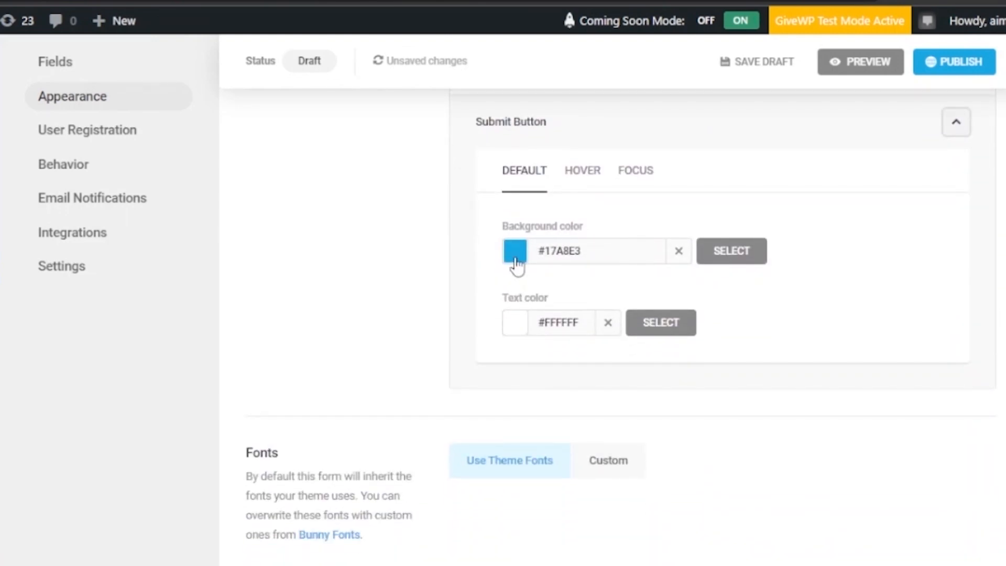
click(516, 264)
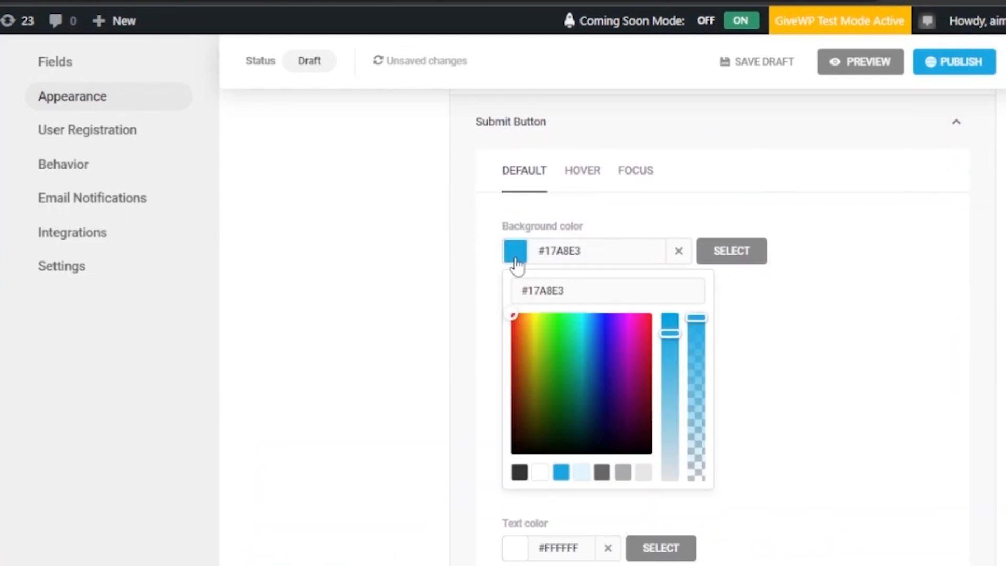
click(514, 314)
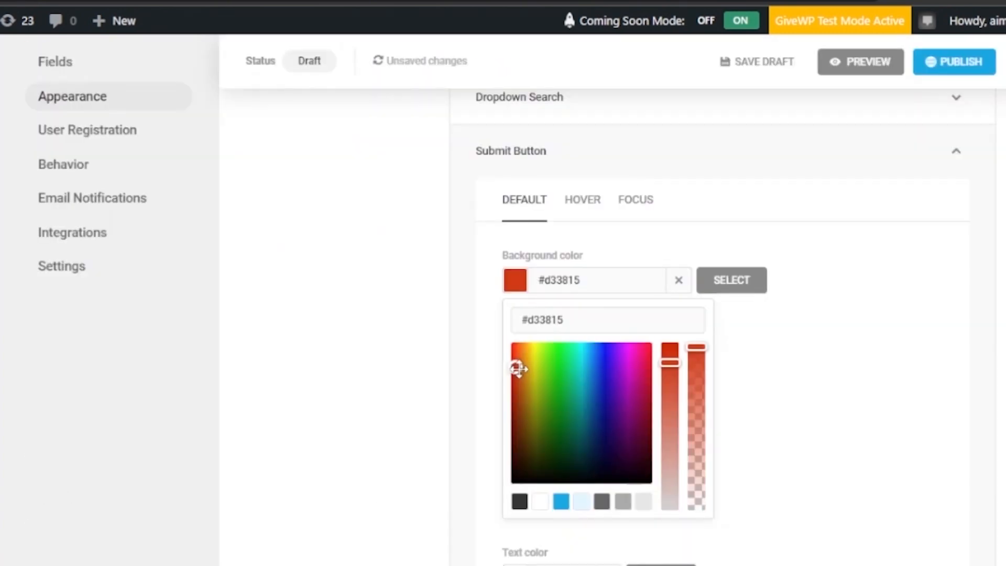
click(725, 286)
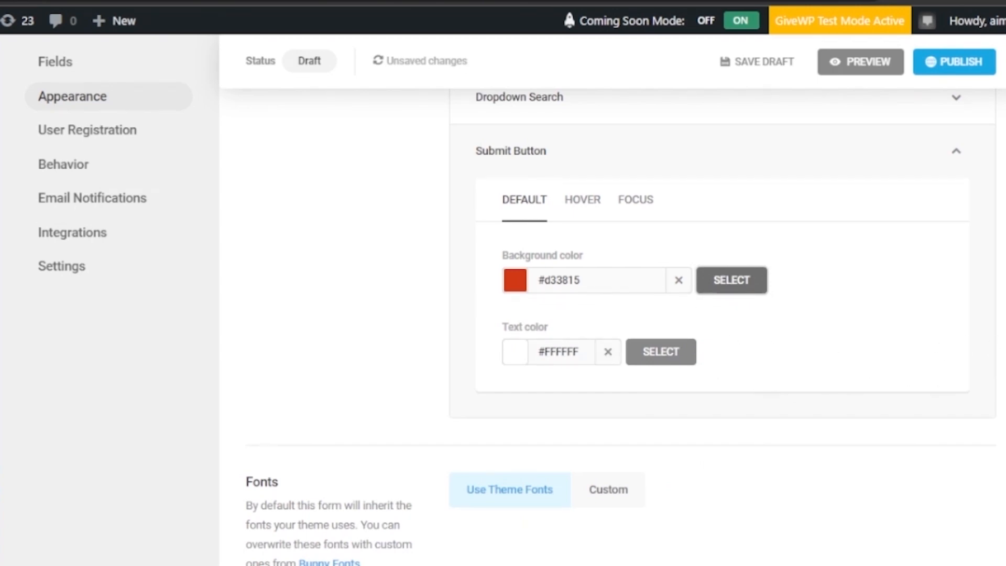
scroll(608, 325, up, 5)
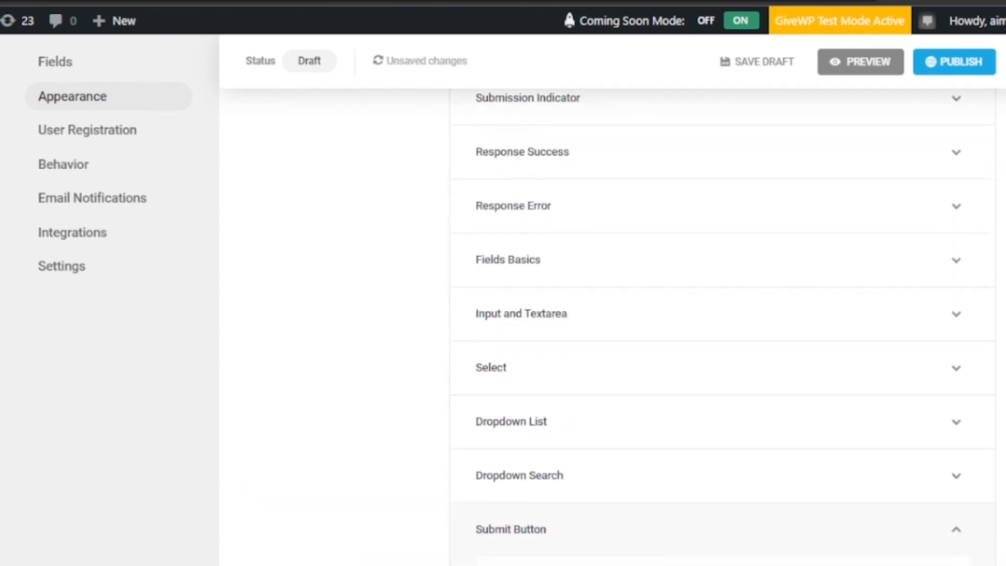
scroll(608, 325, down, 8)
- Switch the form fonts to Custom and give the Field Container a Custom border
scroll(616, 131, down, 3)
click(616, 131)
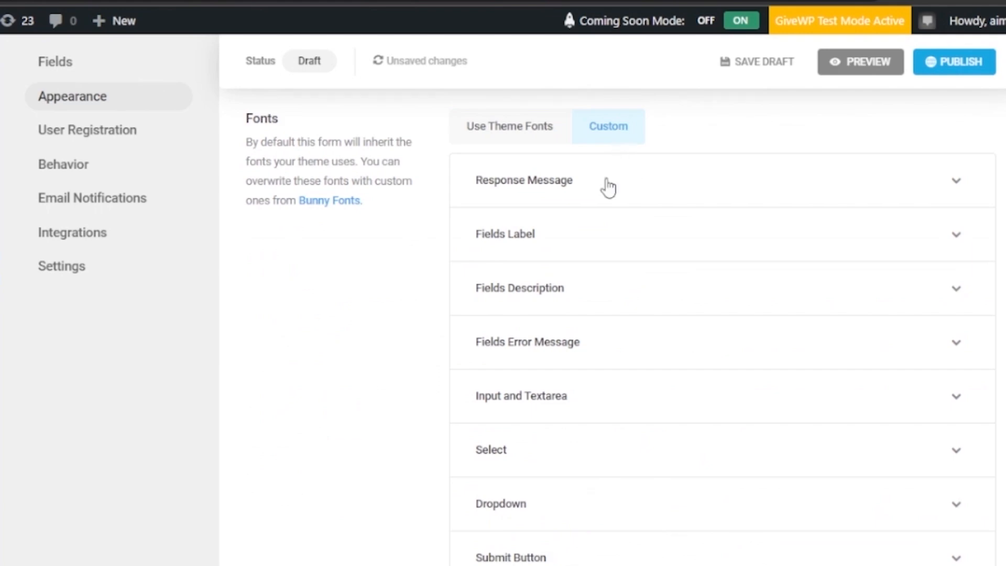
scroll(608, 325, down, 9)
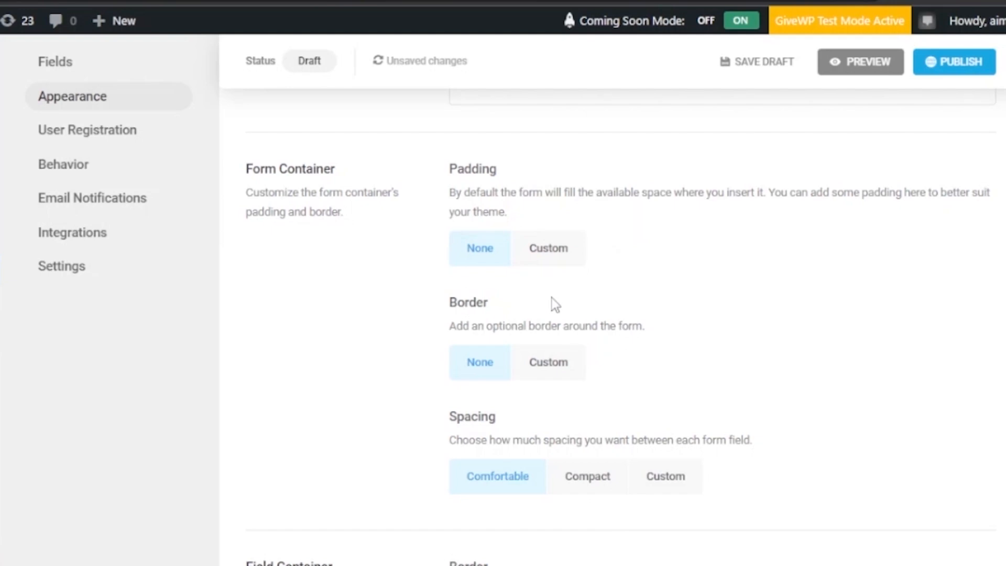
scroll(685, 328, down, 7)
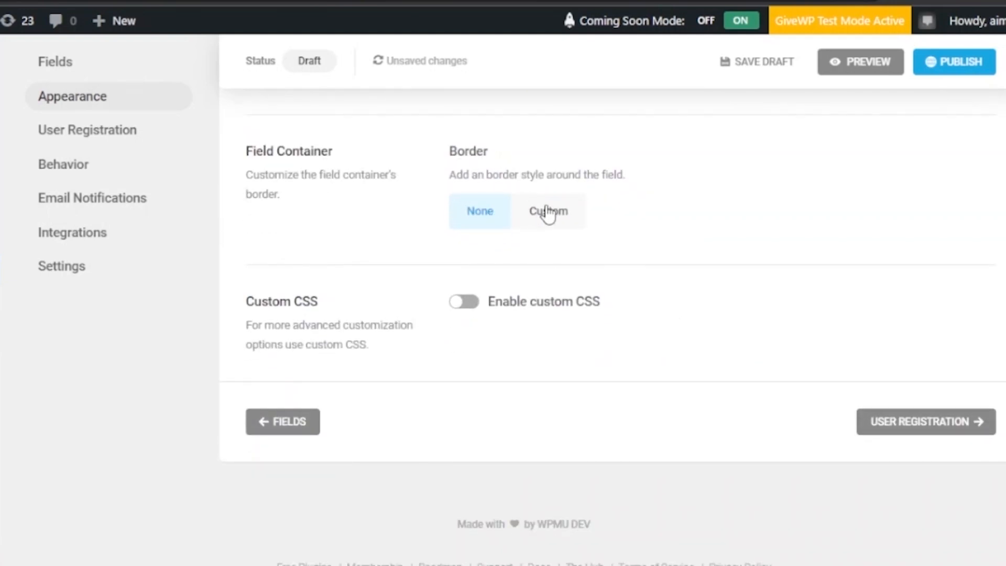
click(548, 212)
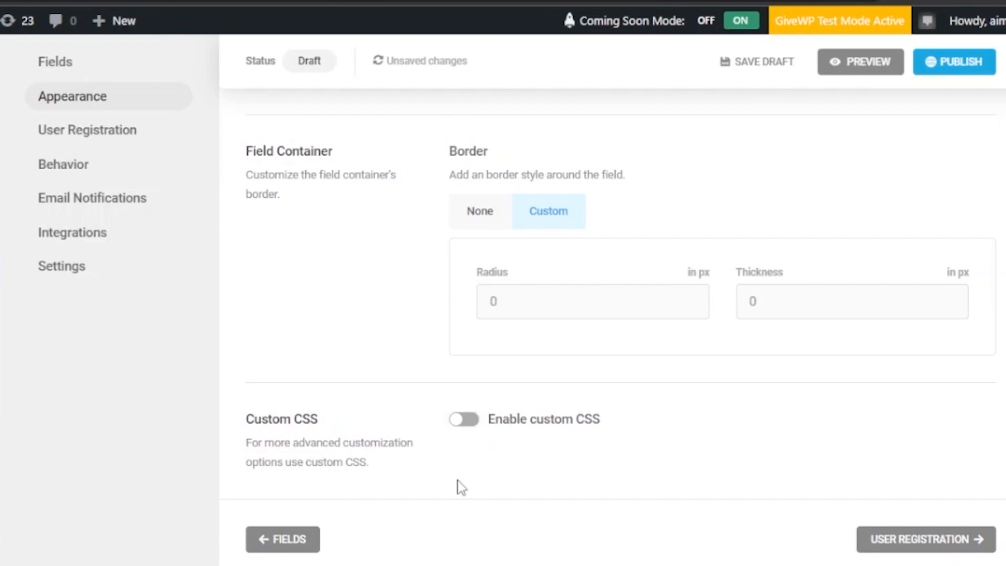
click(93, 140)
- Review the User Meta Mapping: Username to text-1, Email to email-1, Password to password-1
scroll(95, 149, up, 8)
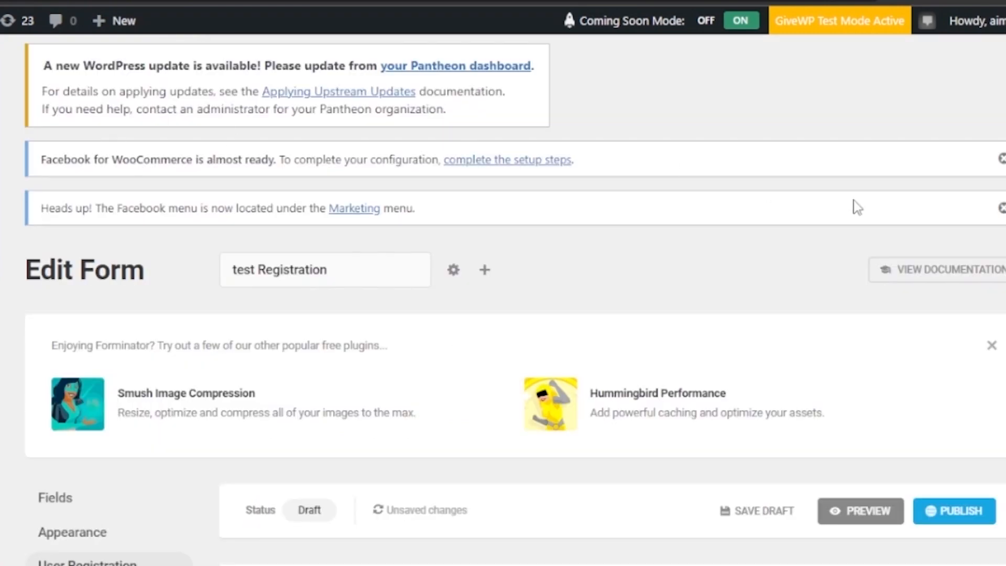
scroll(503, 315, down, 10)
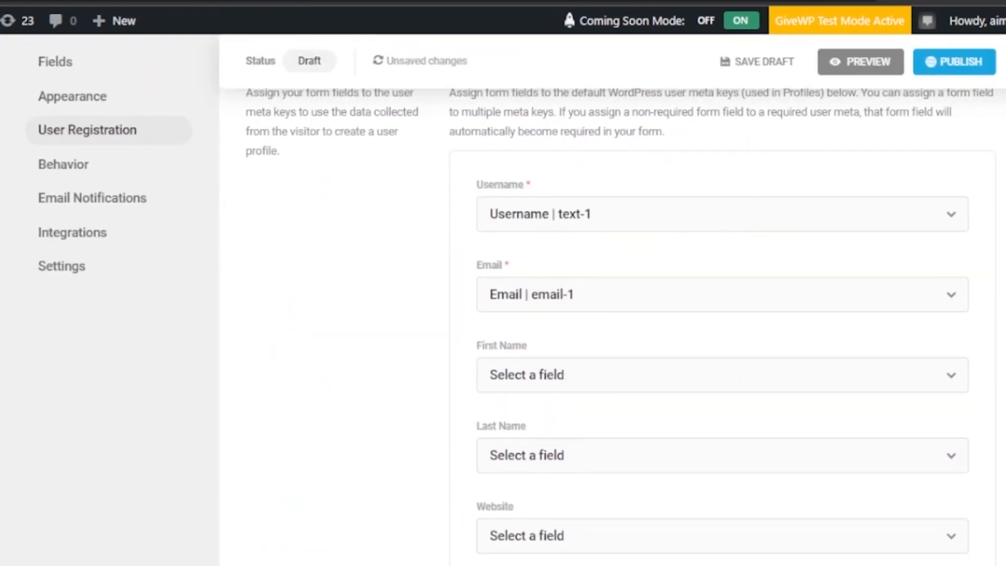
scroll(620, 329, down, 1)
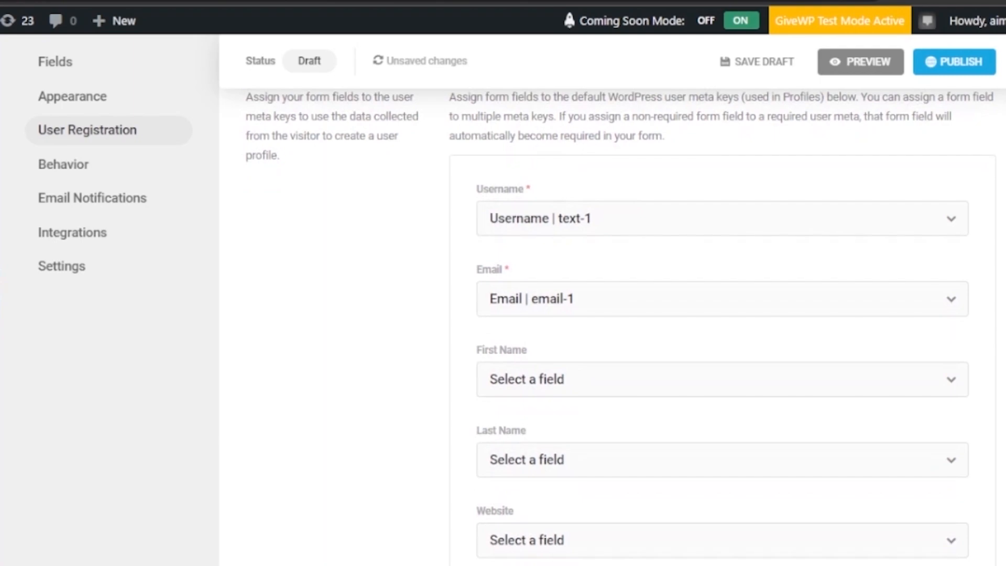
scroll(619, 323, down, 5)
scroll(620, 323, up, 3)
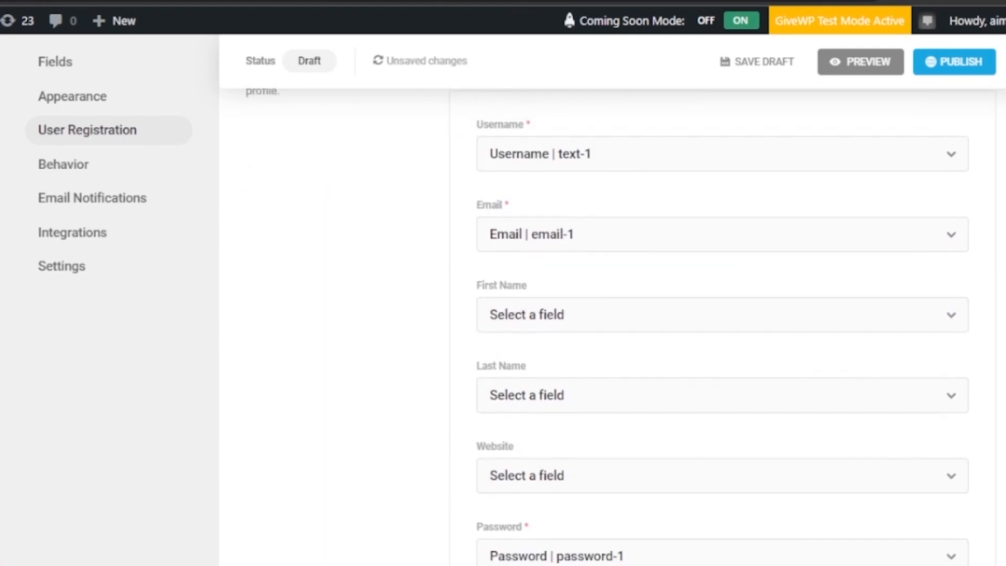
scroll(504, 314, up, 6)
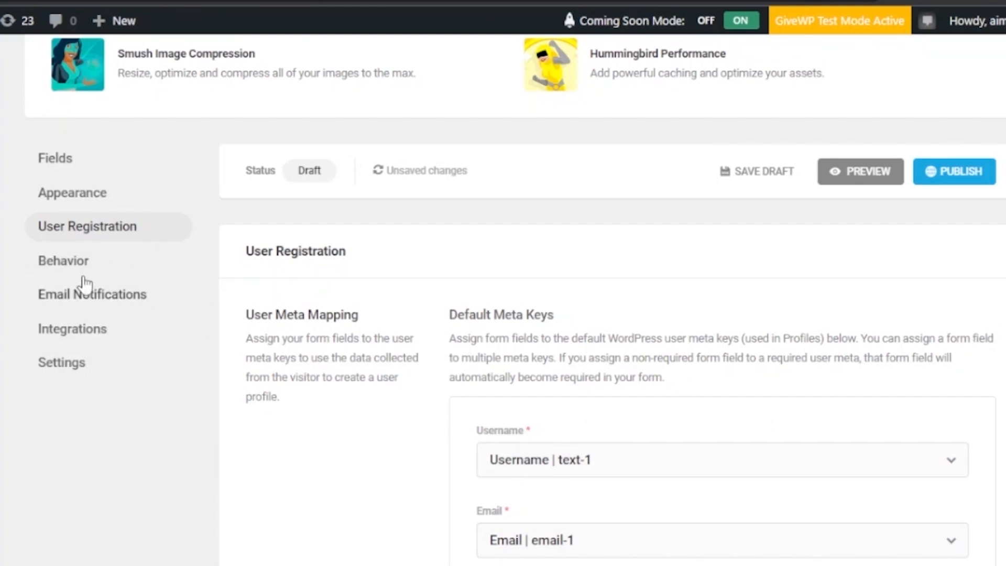
- Scroll through the Submission Behavior, Validation, Security and Save and Continue settings
scroll(81, 272, up, 6)
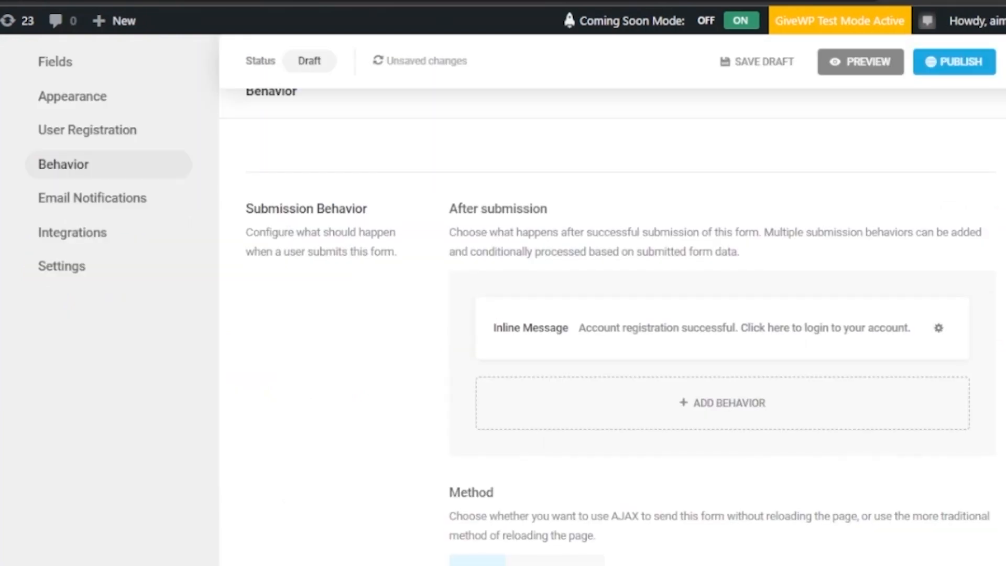
scroll(613, 325, down, 2)
scroll(612, 325, up, 2)
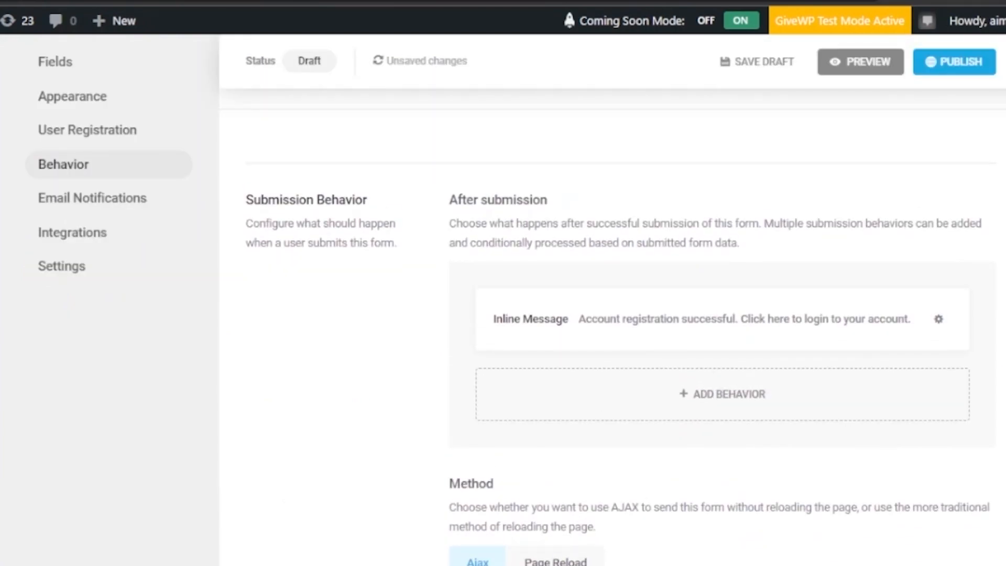
scroll(612, 325, down, 1)
scroll(917, 229, down, 2)
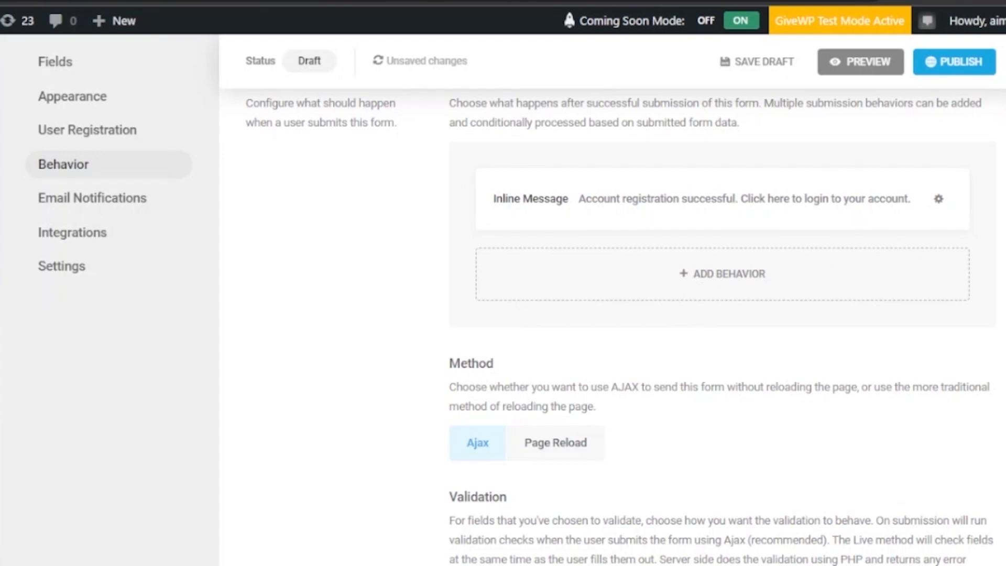
scroll(721, 325, down, 4)
scroll(721, 333, down, 8)
scroll(614, 325, up, 2)
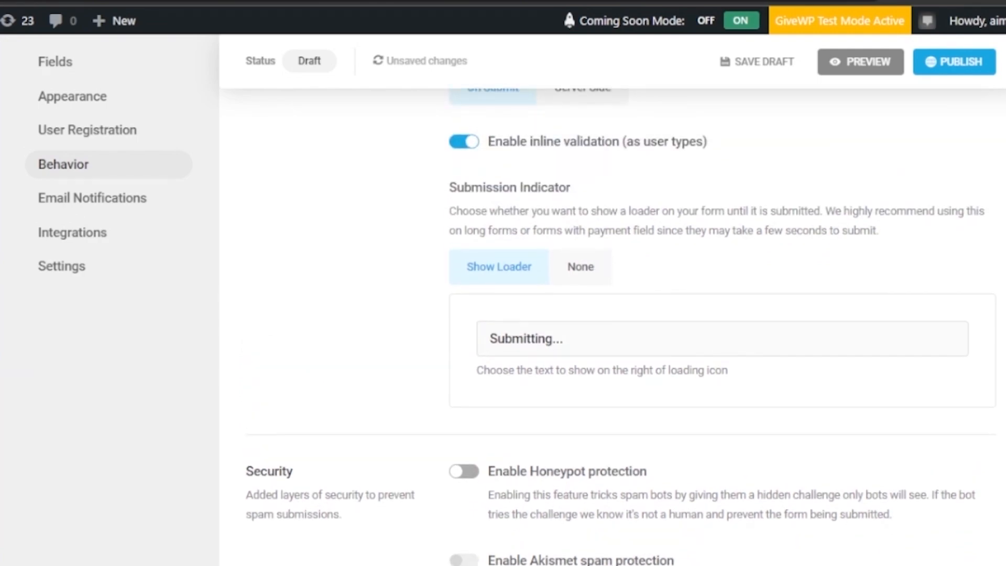
scroll(621, 327, down, 14)
scroll(621, 327, up, 2)
scroll(621, 327, up, 3)
scroll(621, 328, down, 6)
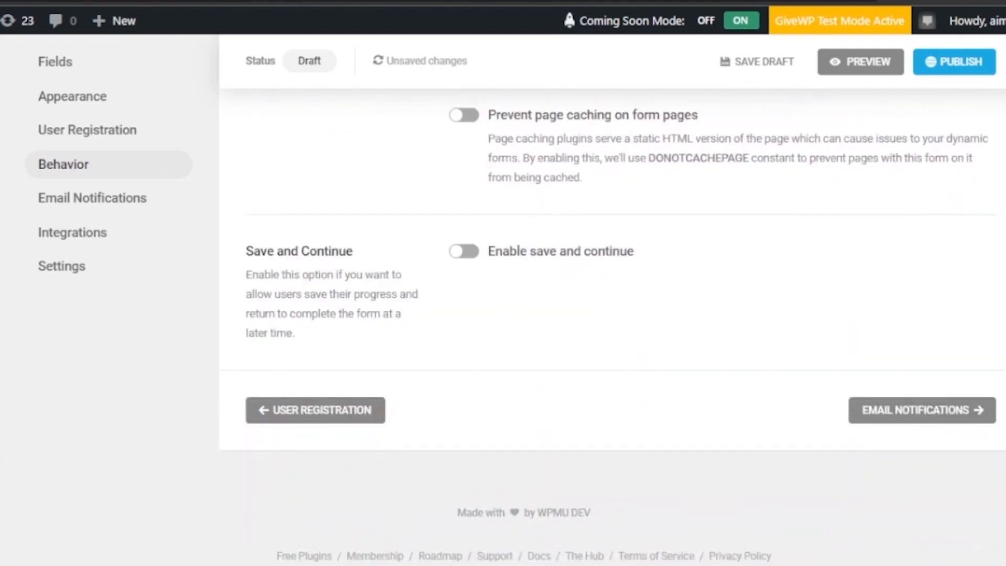
scroll(612, 325, up, 20)
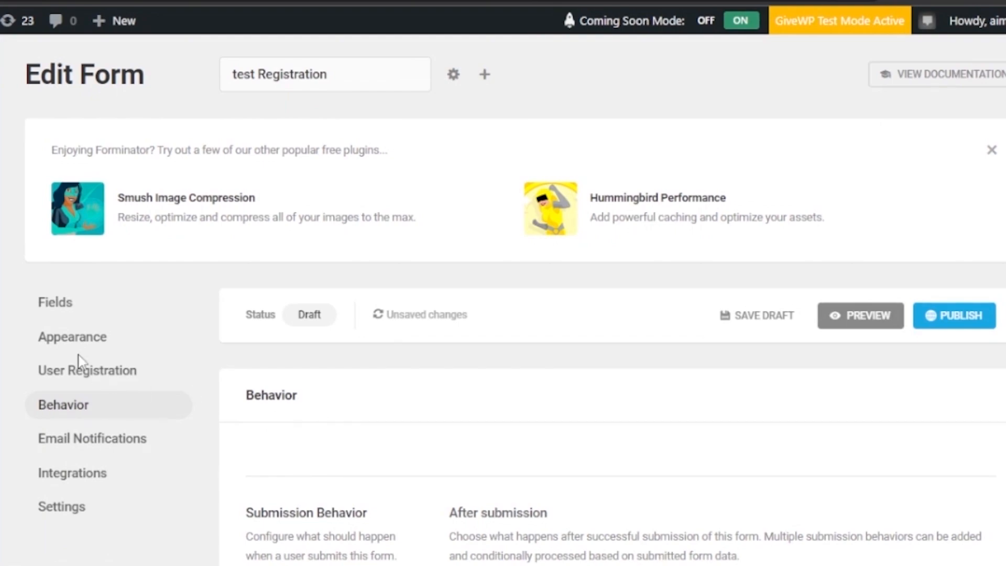
mouse_move(10, 565)
click(861, 321)
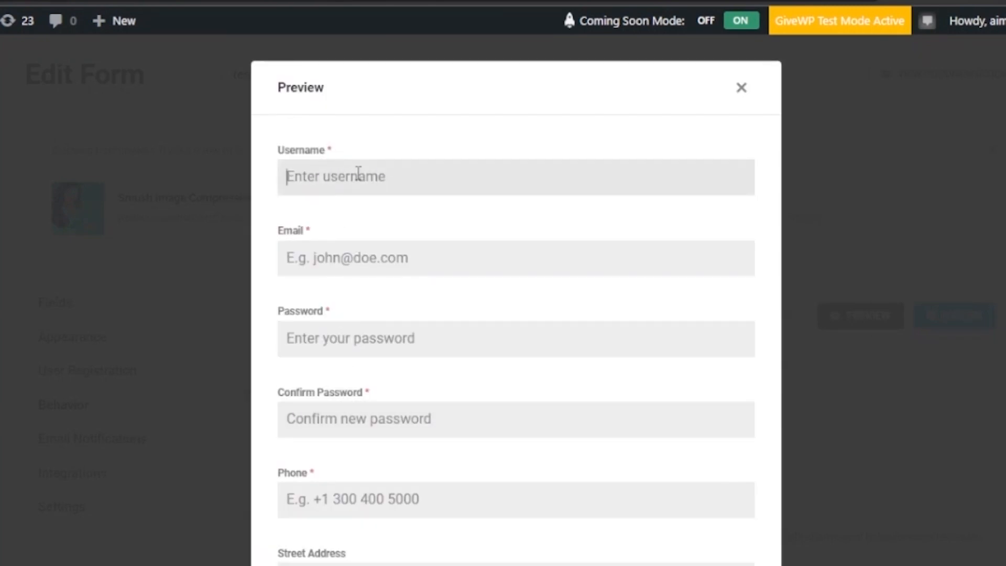
click(373, 254)
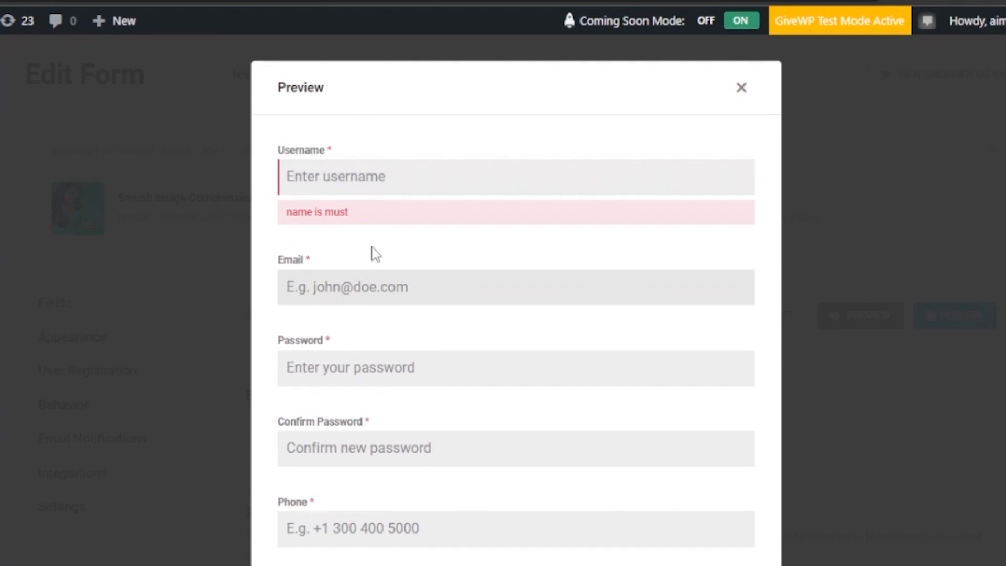
click(385, 357)
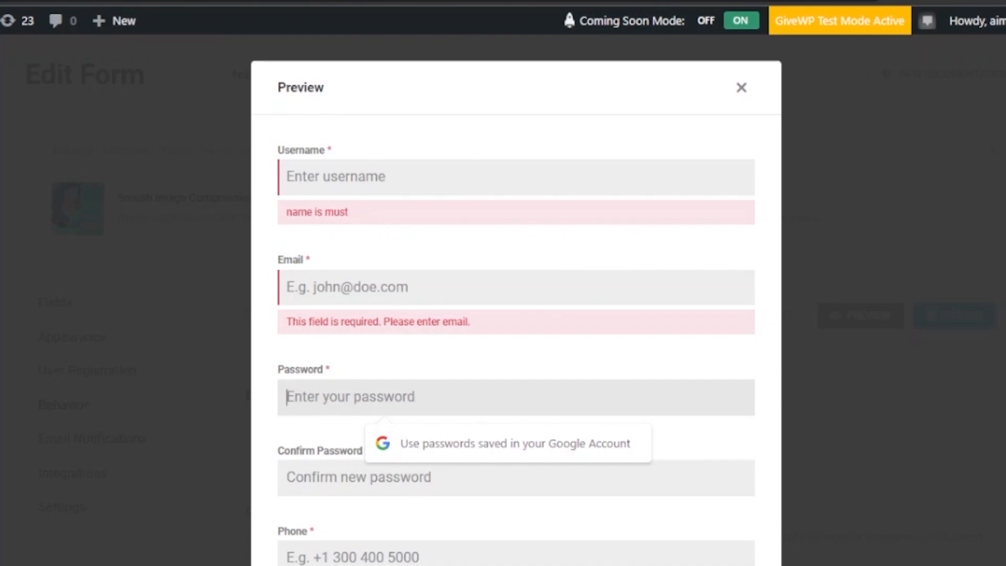
scroll(444, 266, down, 4)
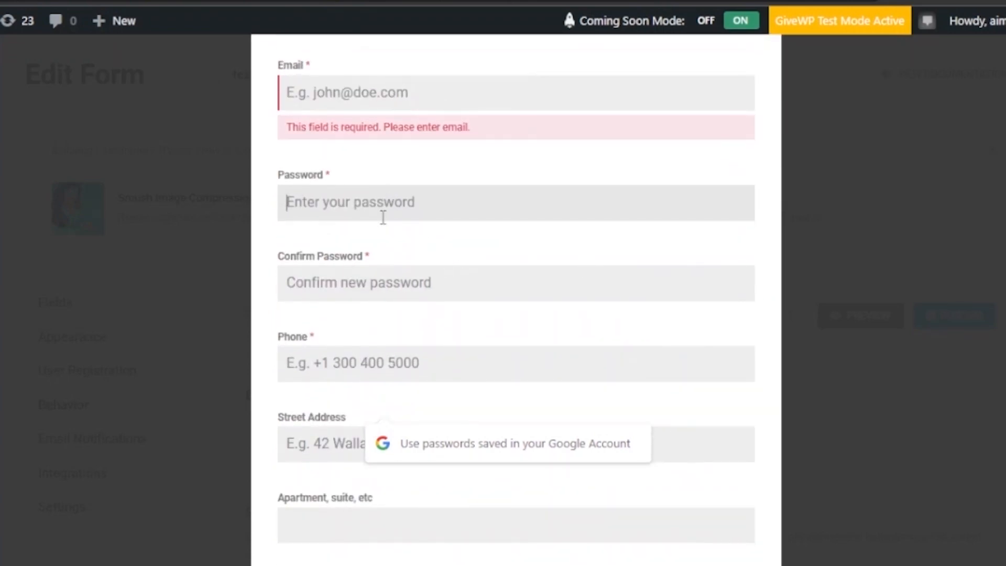
click(356, 282)
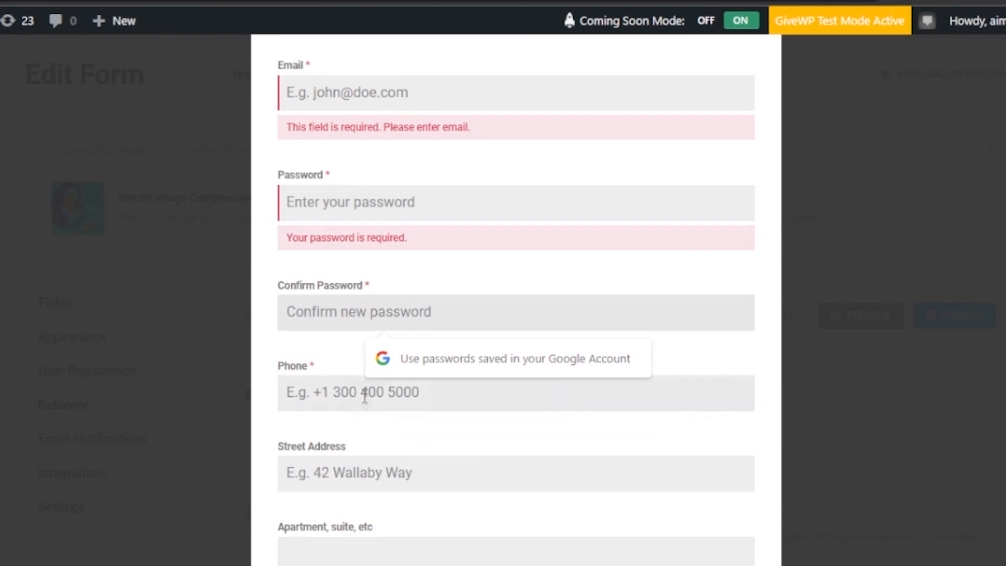
click(350, 401)
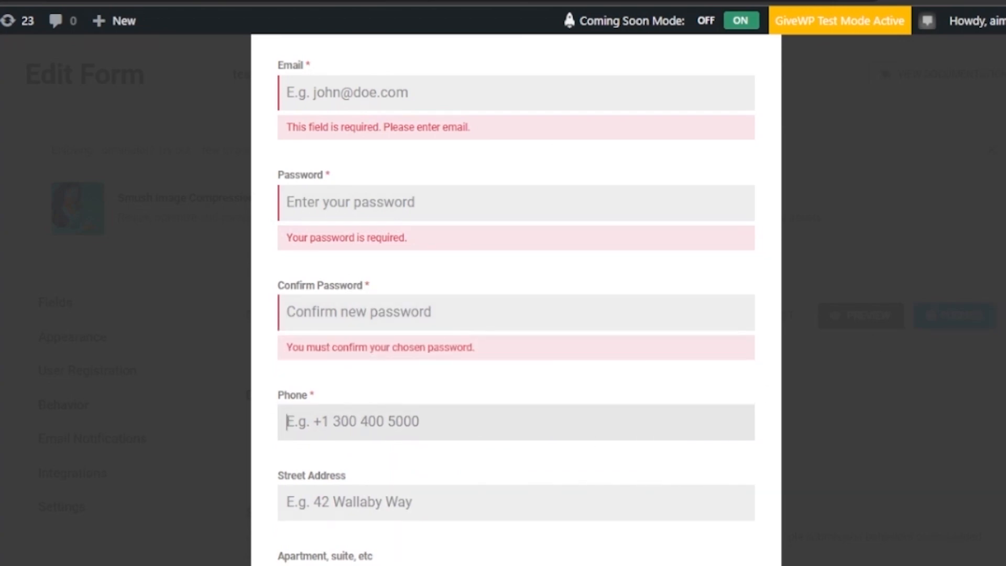
scroll(515, 300, down, 4)
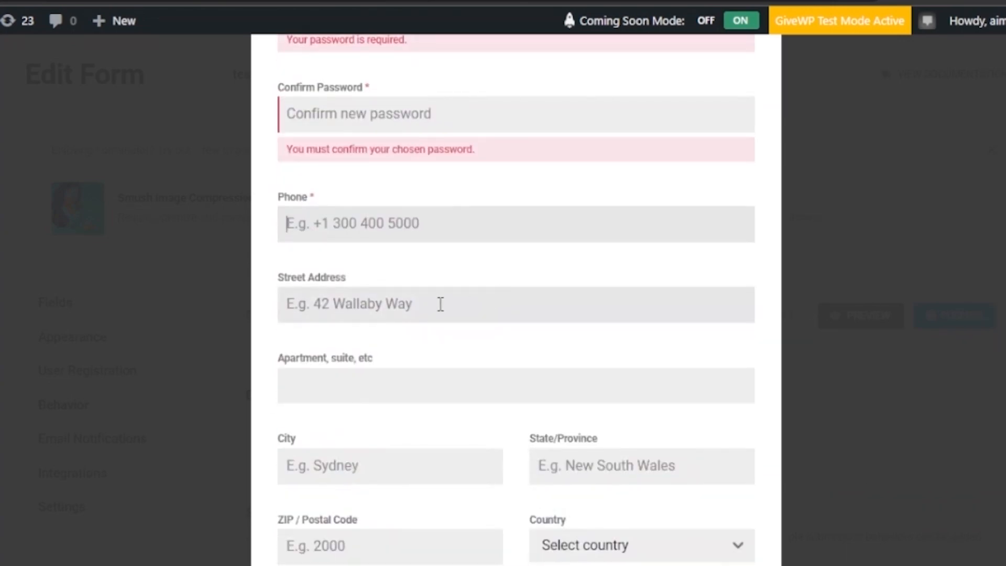
click(441, 304)
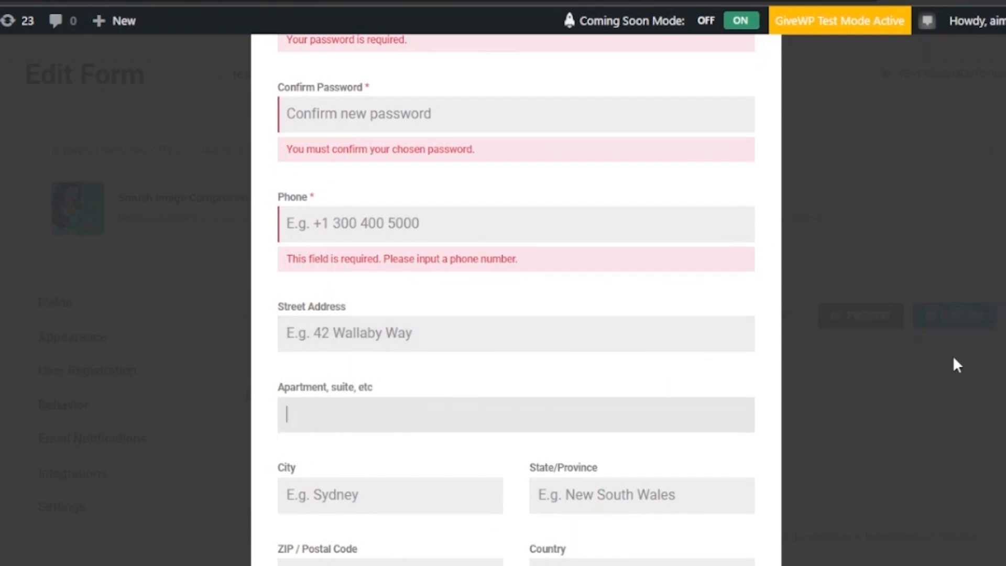
scroll(515, 300, down, 3)
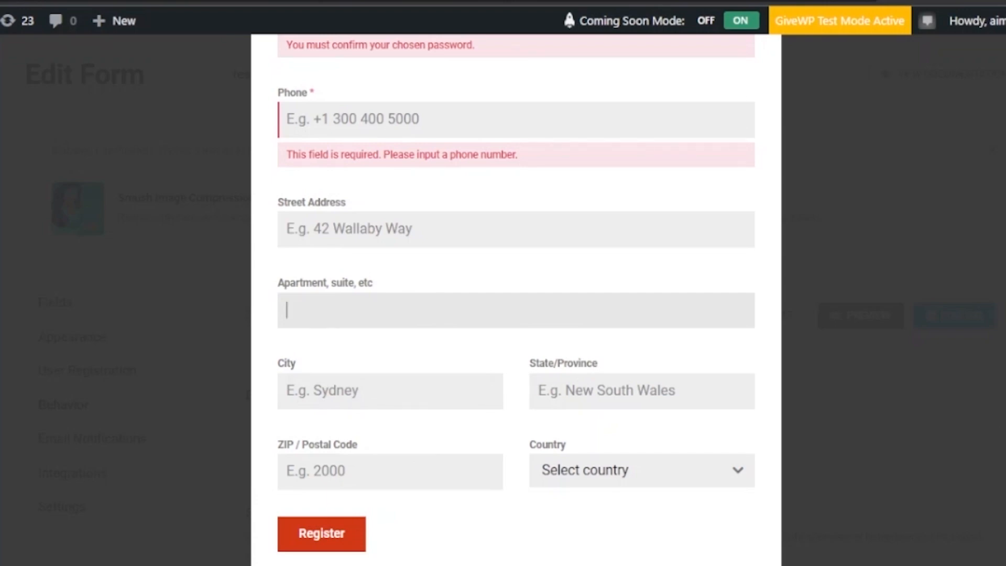
scroll(516, 297, up, 8)
scroll(515, 298, down, 7)
scroll(516, 297, up, 8)
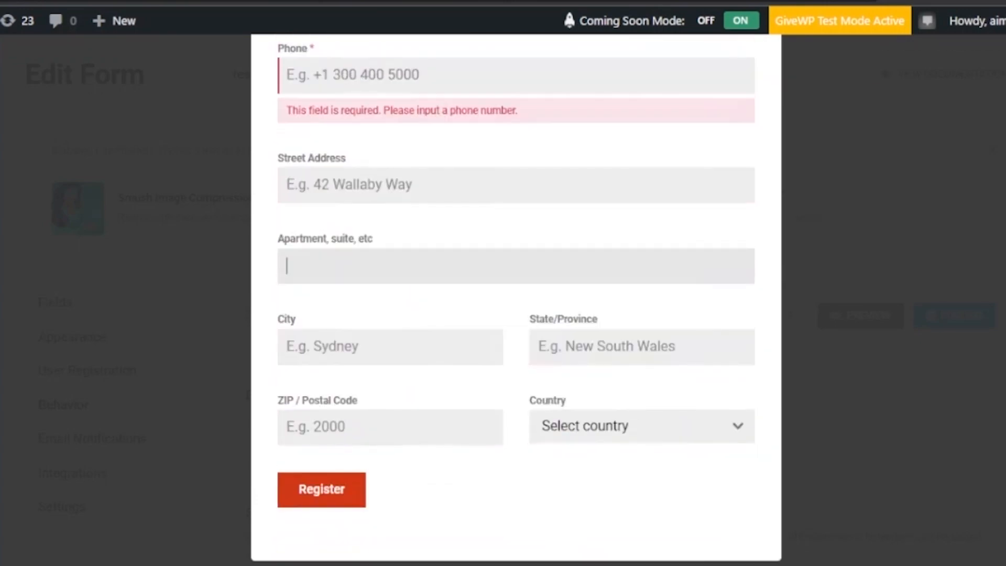
scroll(515, 298, down, 9)
scroll(516, 298, up, 9)
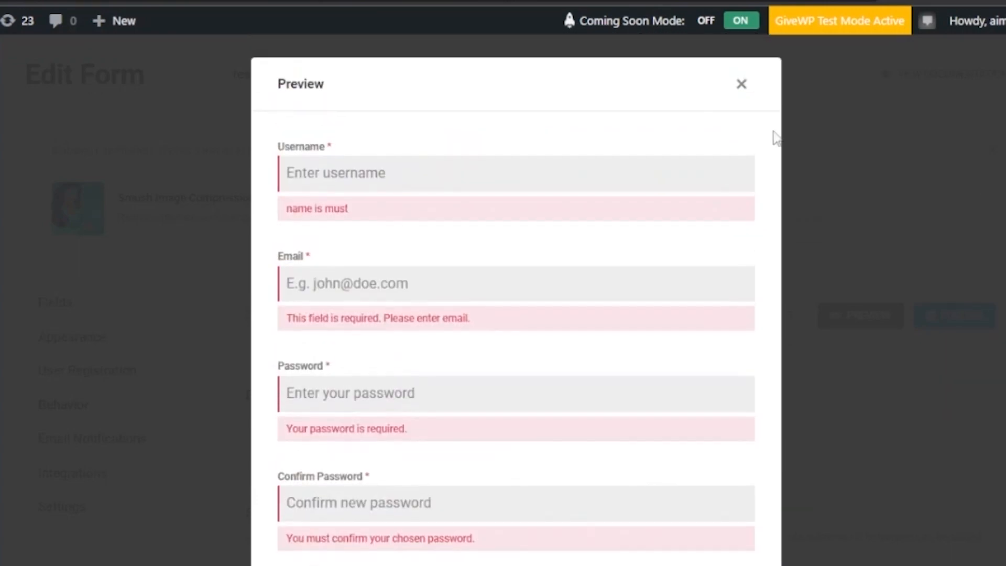
click(743, 85)
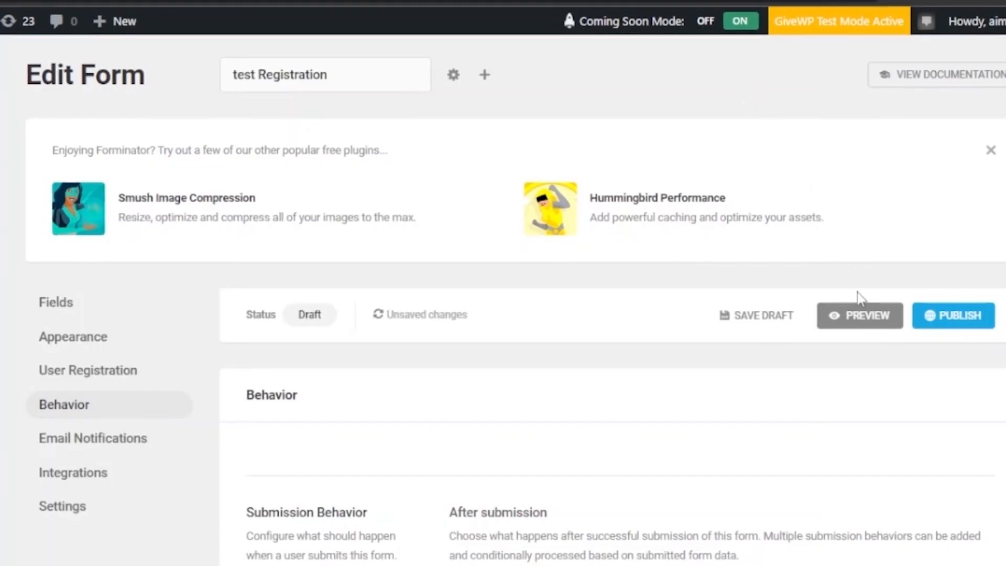